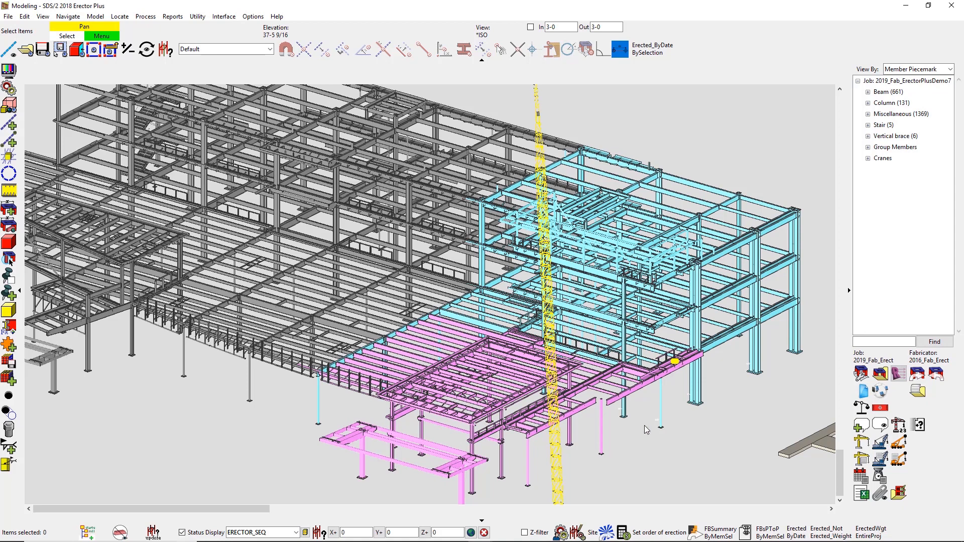
# Step: Set the status display to Fab_Shipped and generate the Ship Mark Excel Report for the members in the saved ESEQ1-2 selection, keeping the default file path
pyautogui.click(287, 532)
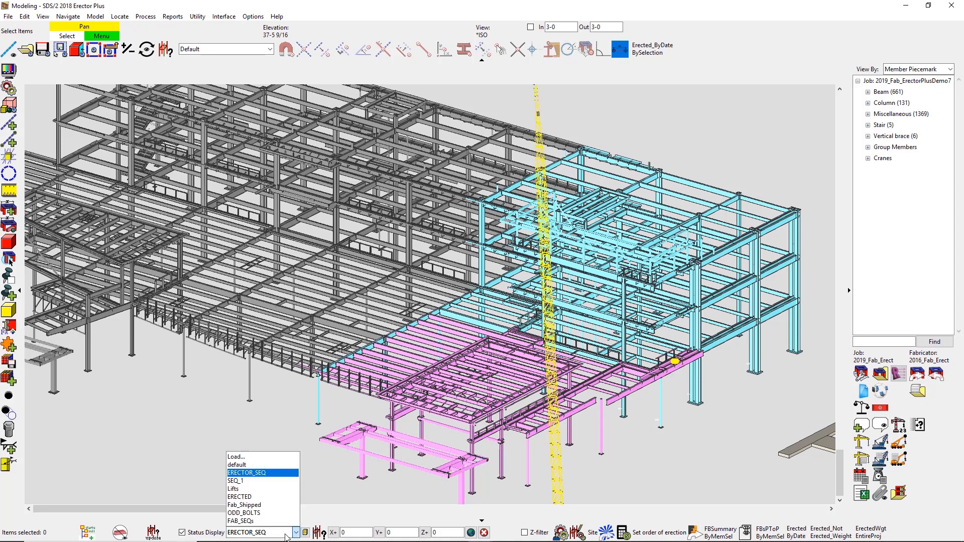
pyautogui.click(244, 505)
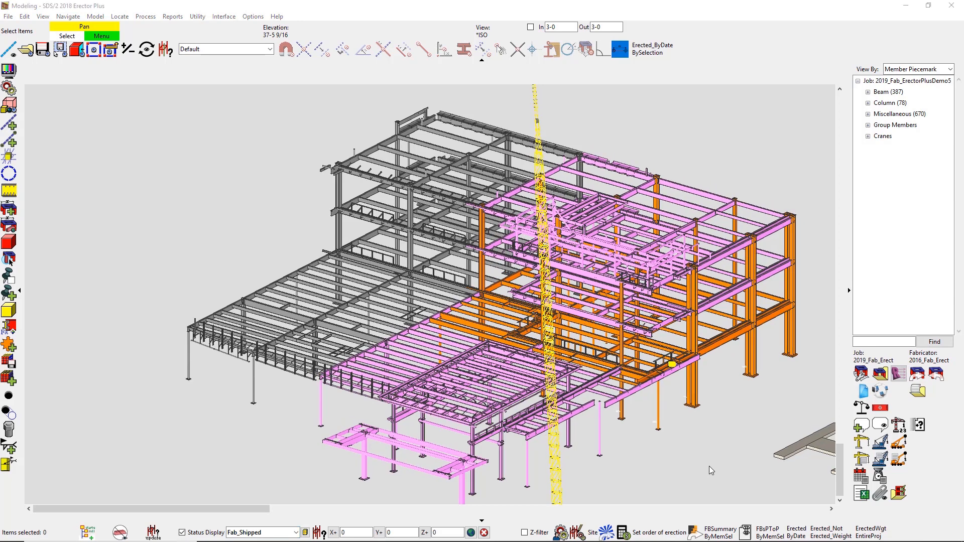
pyautogui.click(876, 480)
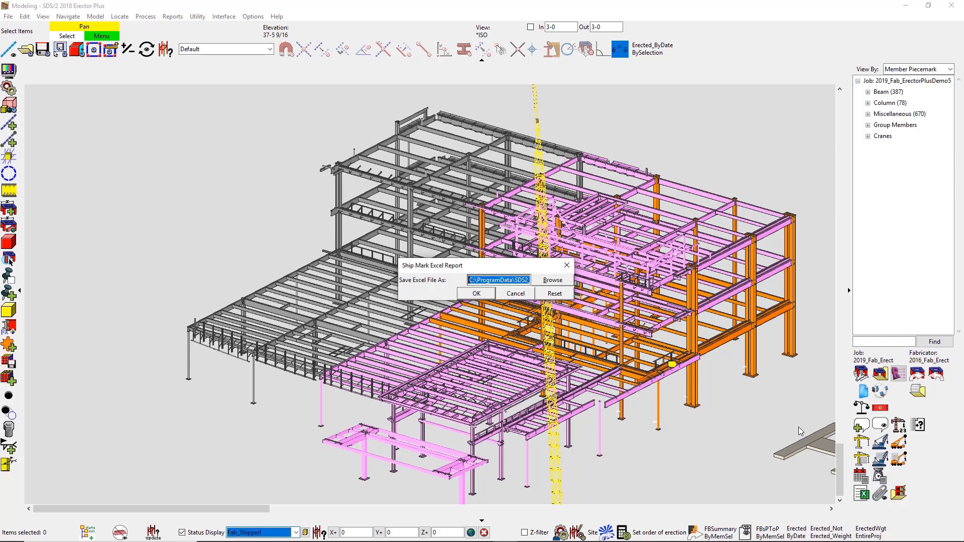
pyautogui.click(482, 294)
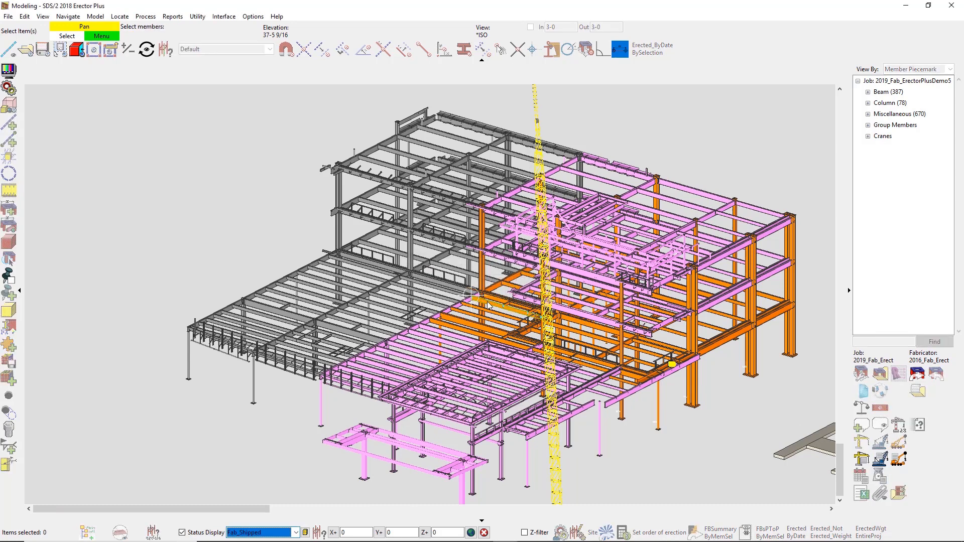
pyautogui.click(24, 16)
pyautogui.click(38, 89)
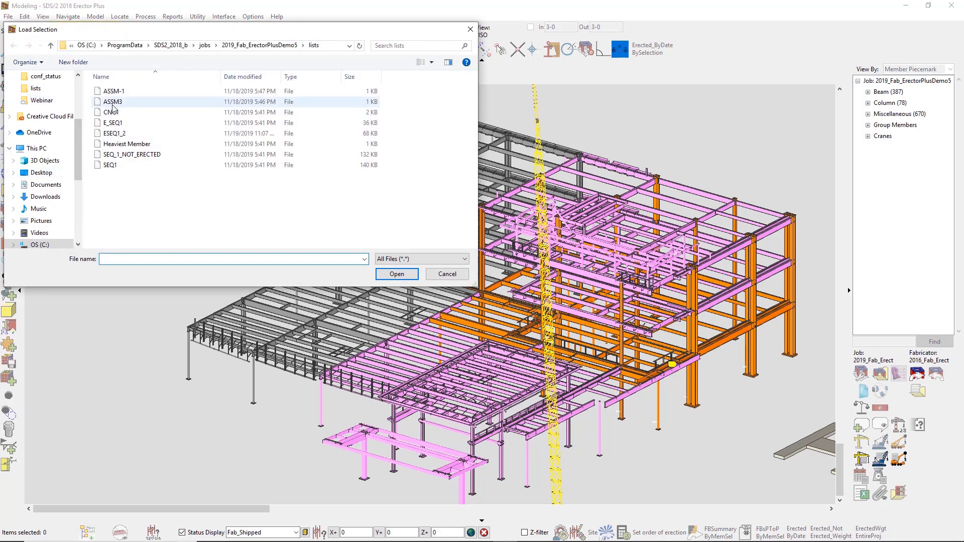
pyautogui.doubleClick(115, 134)
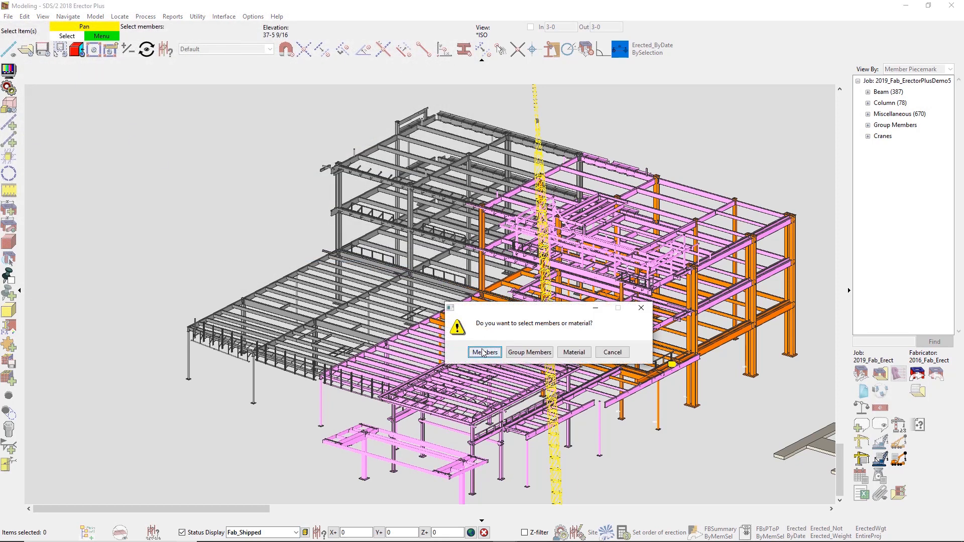
pyautogui.click(485, 352)
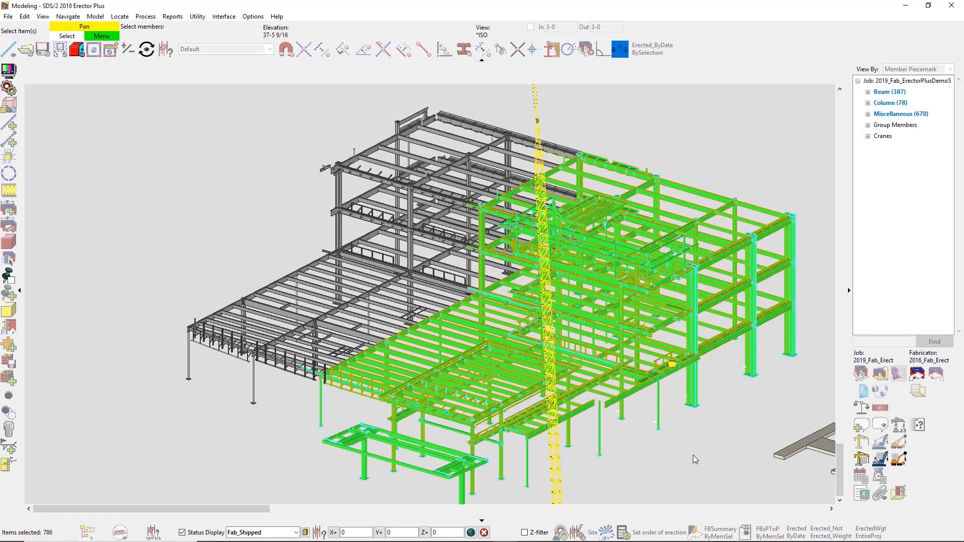
pyautogui.rightClick(693, 455)
pyautogui.click(701, 465)
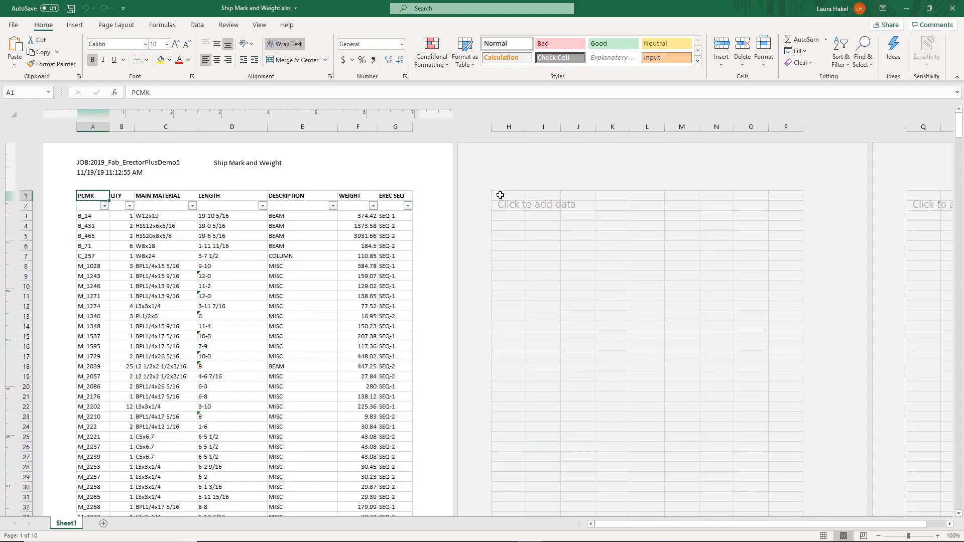
# Step: Sort the ship mark report A to Z by EREC SEQ and by DESCRIPTION, review the beam rows, and return to the SDS/2 model
pyautogui.click(407, 206)
pyautogui.click(378, 214)
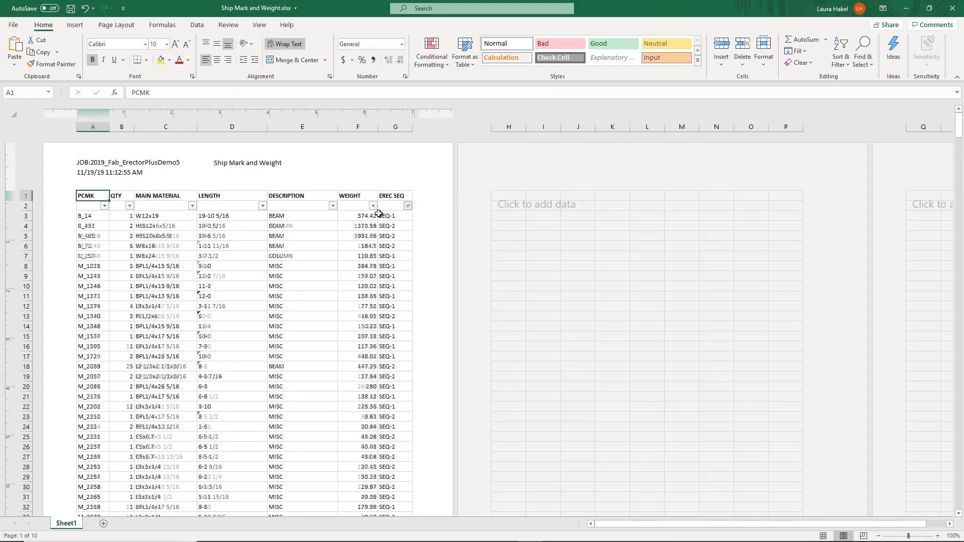
pyautogui.click(333, 206)
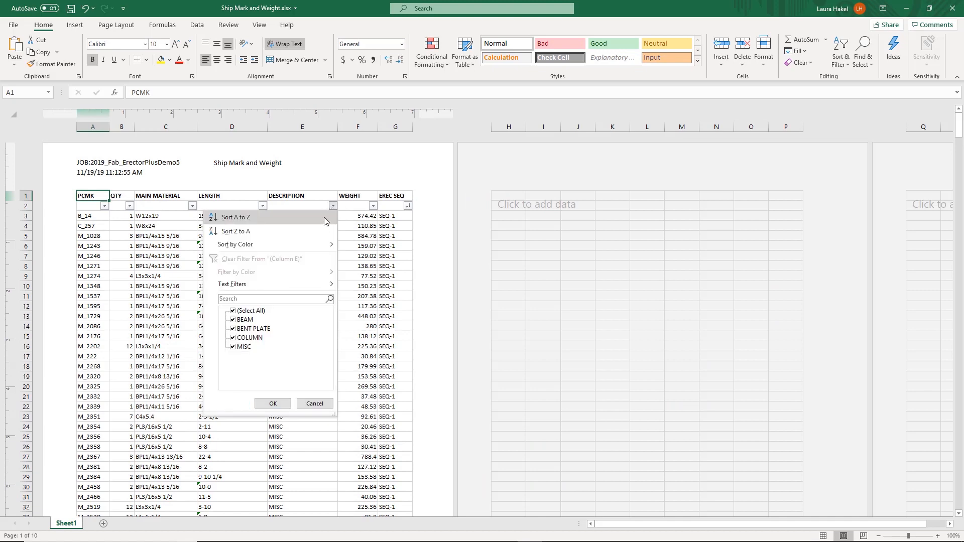
pyautogui.click(324, 219)
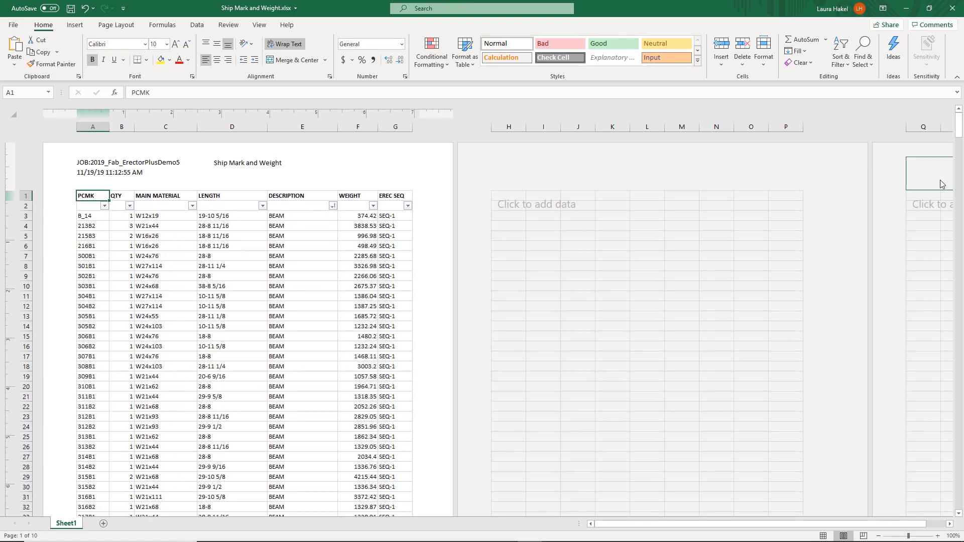
pyautogui.moveTo(959, 132); pyautogui.dragTo(959, 185)
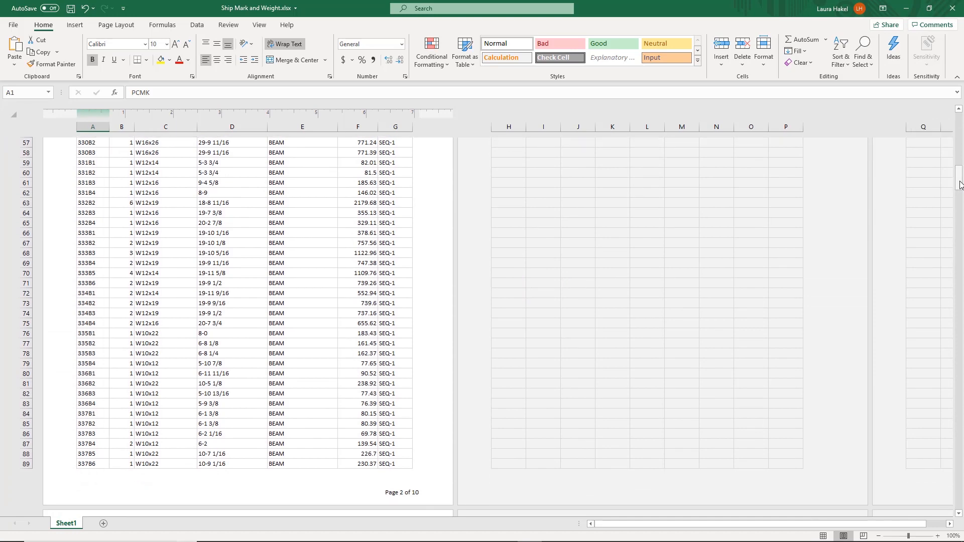
pyautogui.click(909, 10)
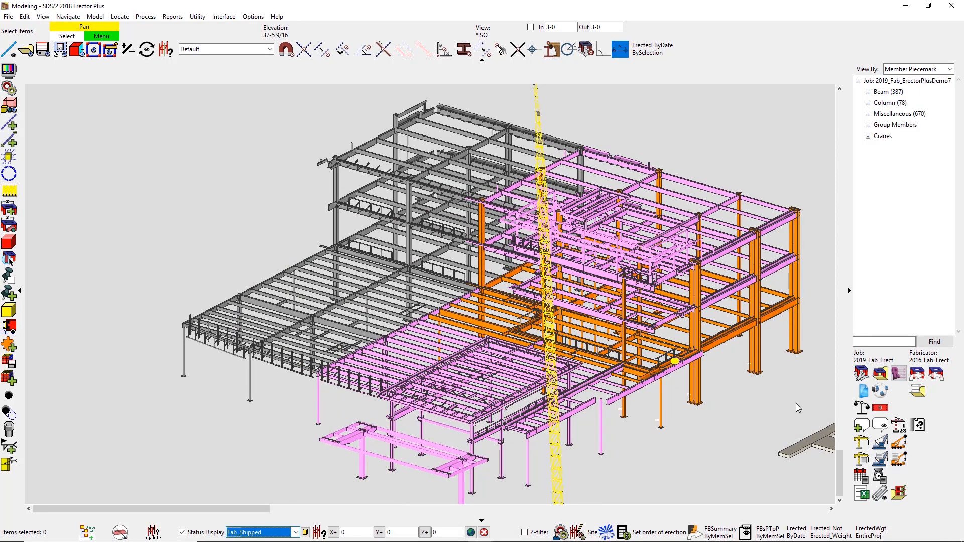
# Step: Highlight the group member beam beside the yellow comment marker, clear the selection, and set the status display to ODD_BOLTS
pyautogui.click(681, 373)
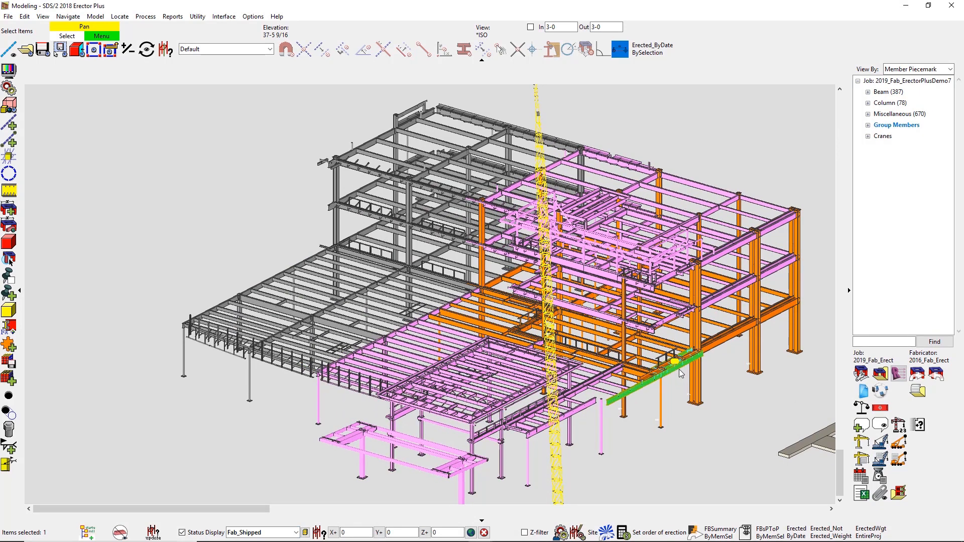
pyautogui.scroll(5, 696, 341)
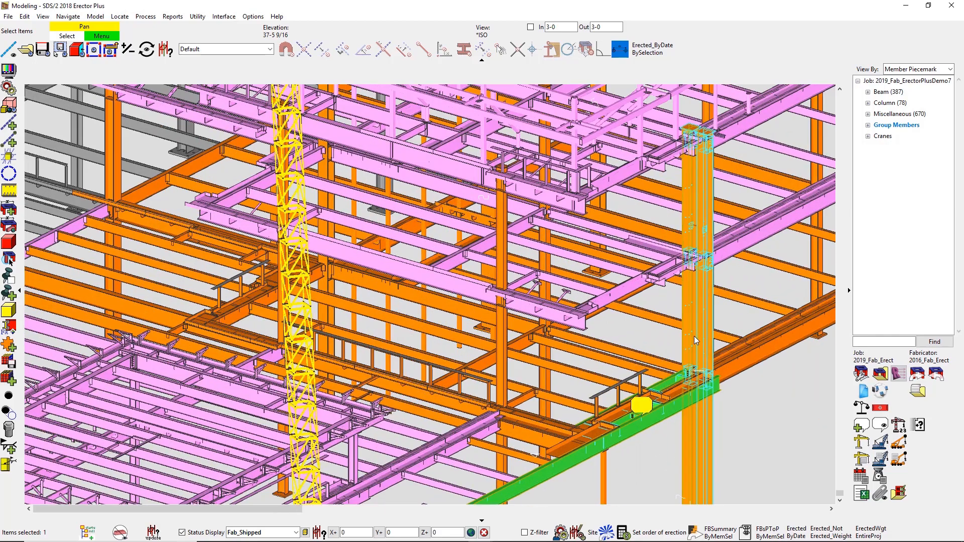
pyautogui.scroll(4, 696, 341)
pyautogui.moveTo(694, 370); pyautogui.dragTo(717, 115, button='middle')
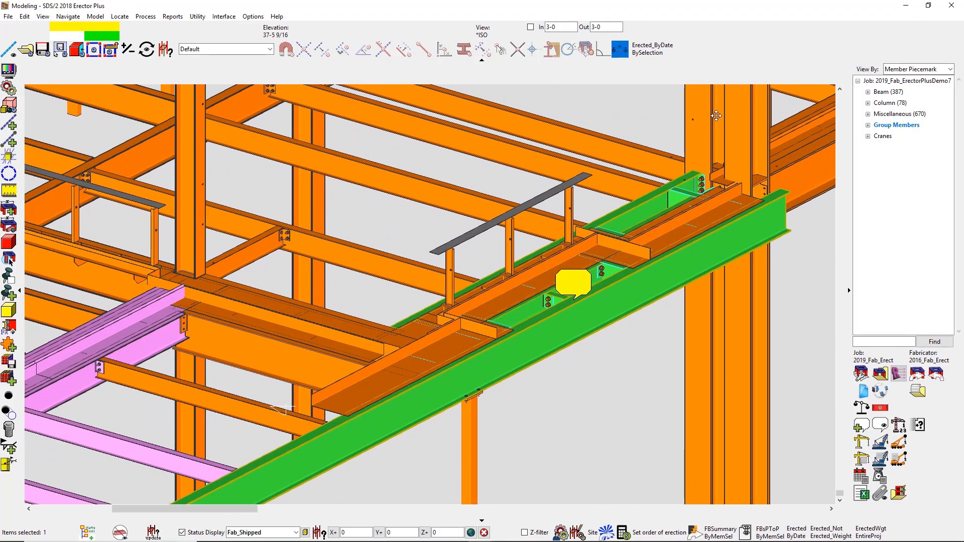
pyautogui.click(621, 438)
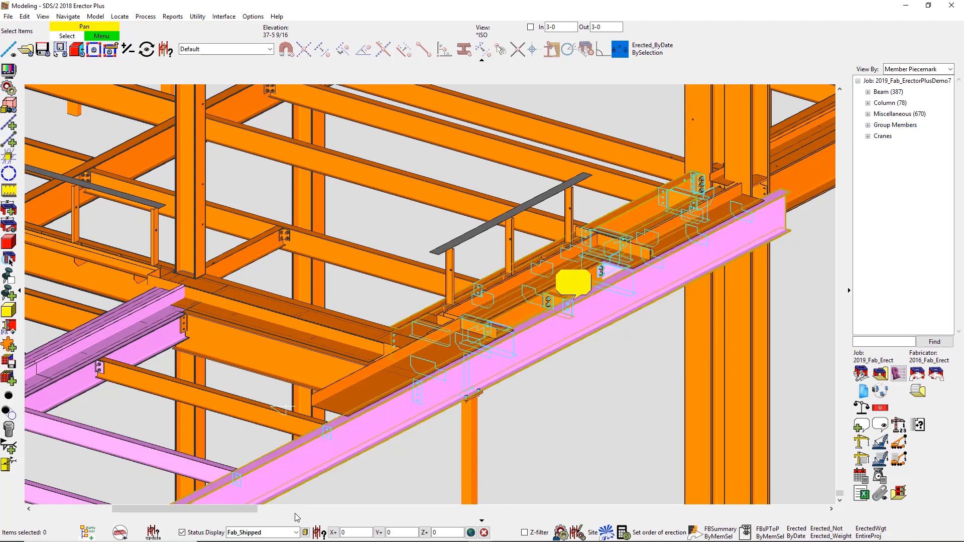
pyautogui.click(296, 533)
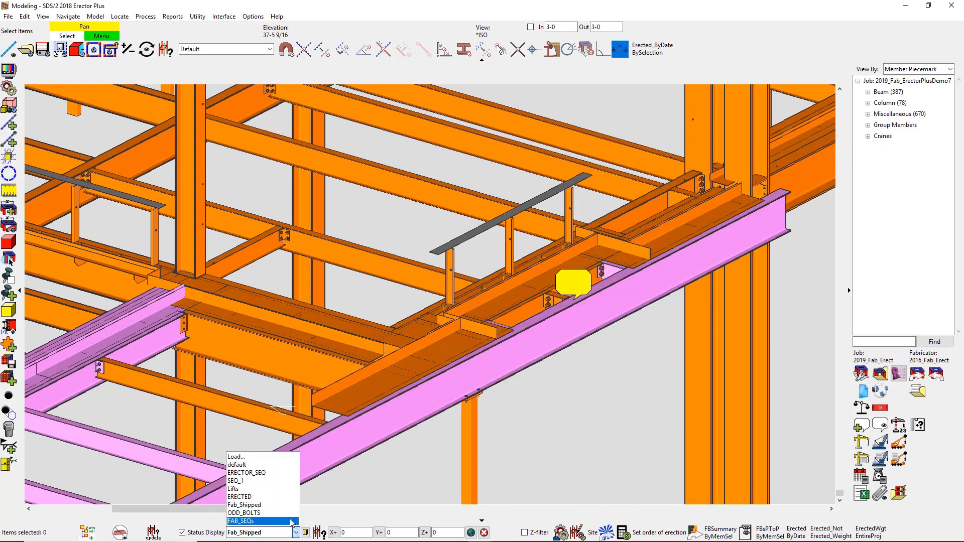
pyautogui.click(289, 513)
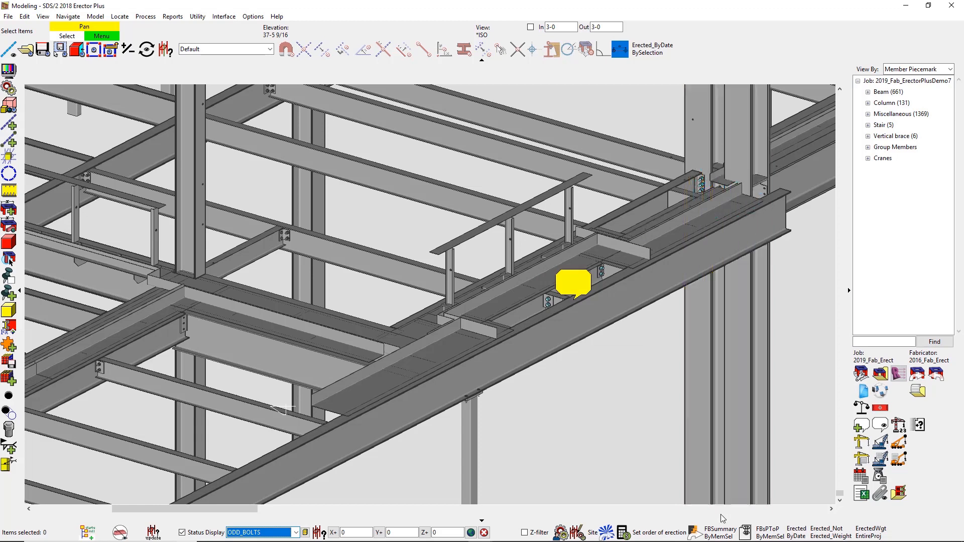
# Step: Run the field bolt summary for the members in the saved ASSM-1 selection, review it, and close it
pyautogui.click(731, 537)
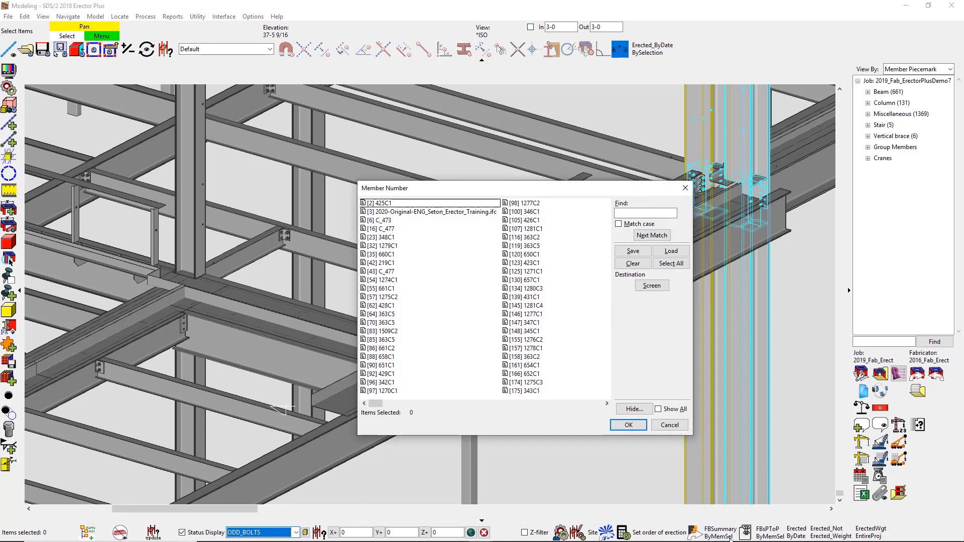
pyautogui.click(671, 250)
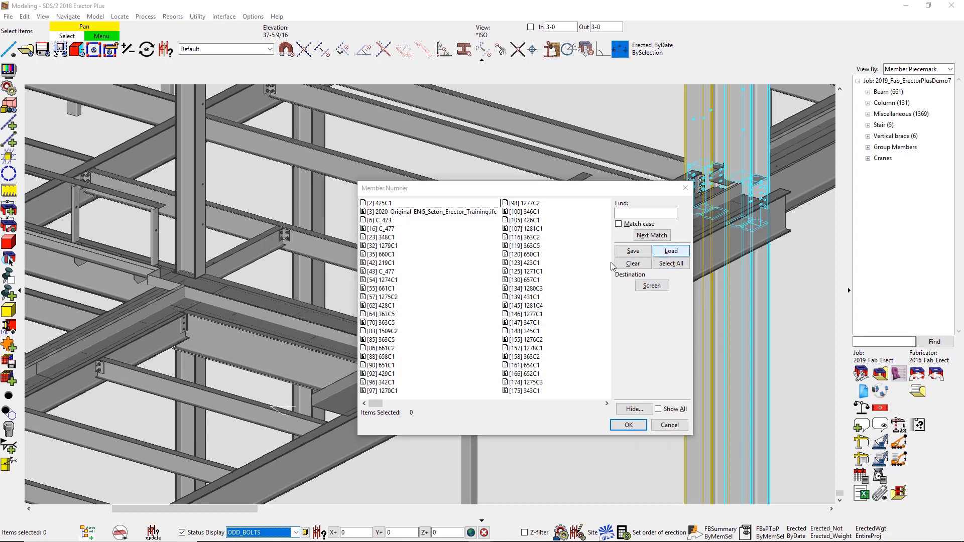
pyautogui.click(524, 266)
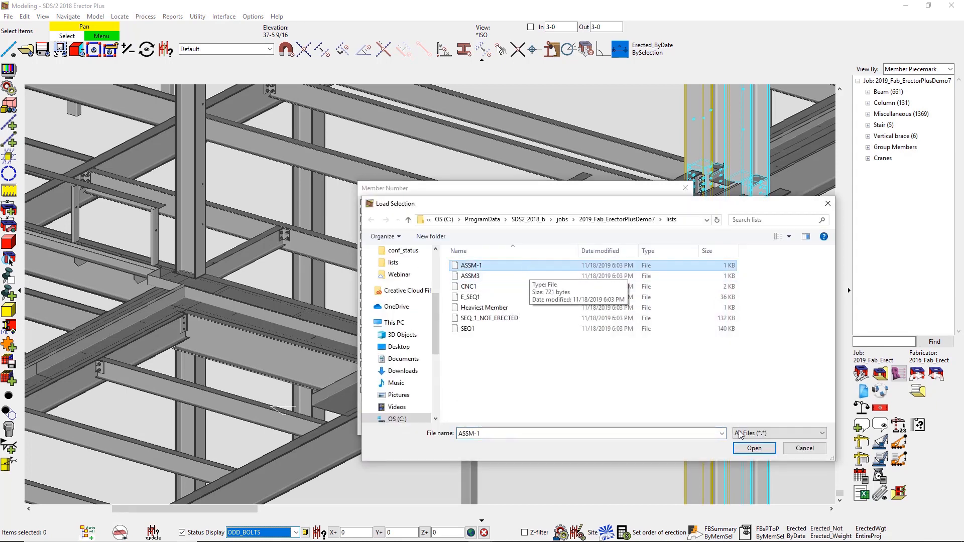
pyautogui.click(758, 448)
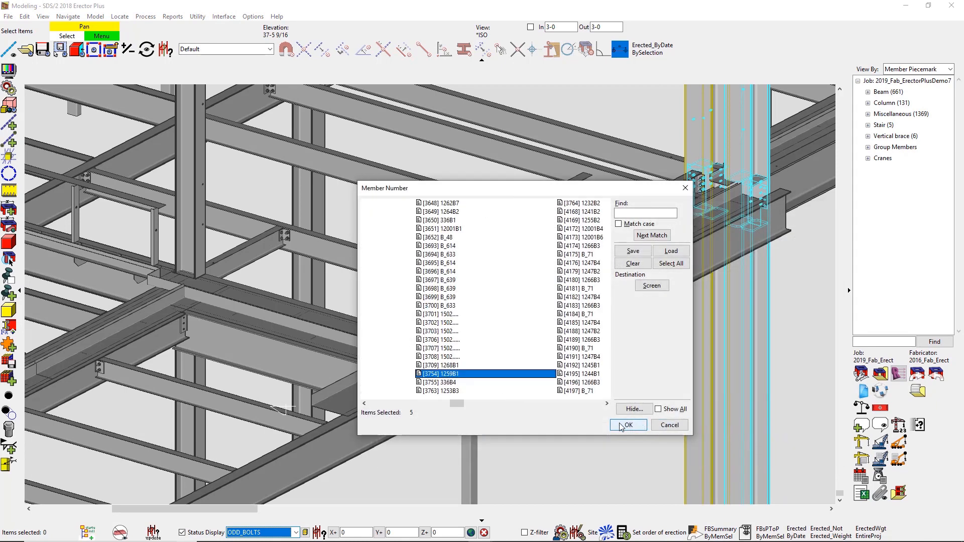
pyautogui.click(622, 422)
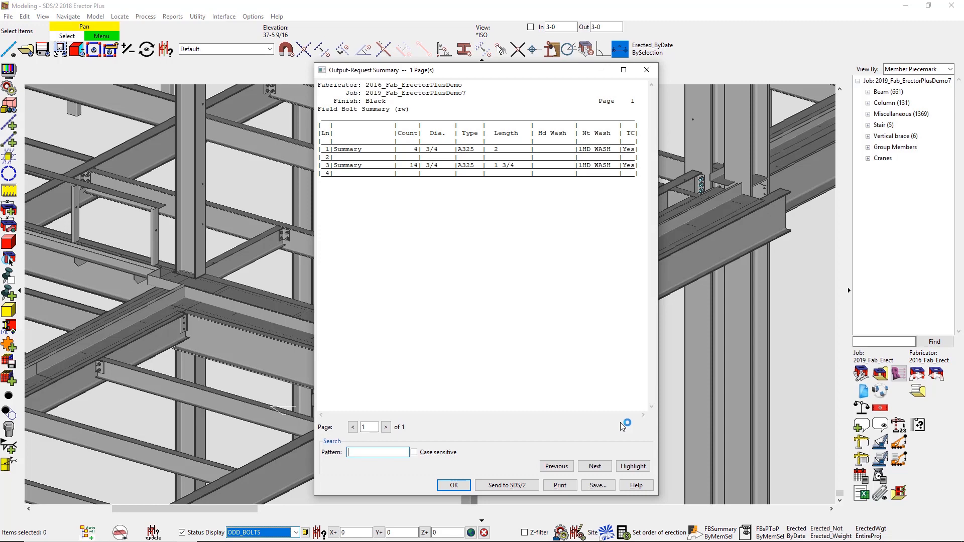
pyautogui.click(463, 489)
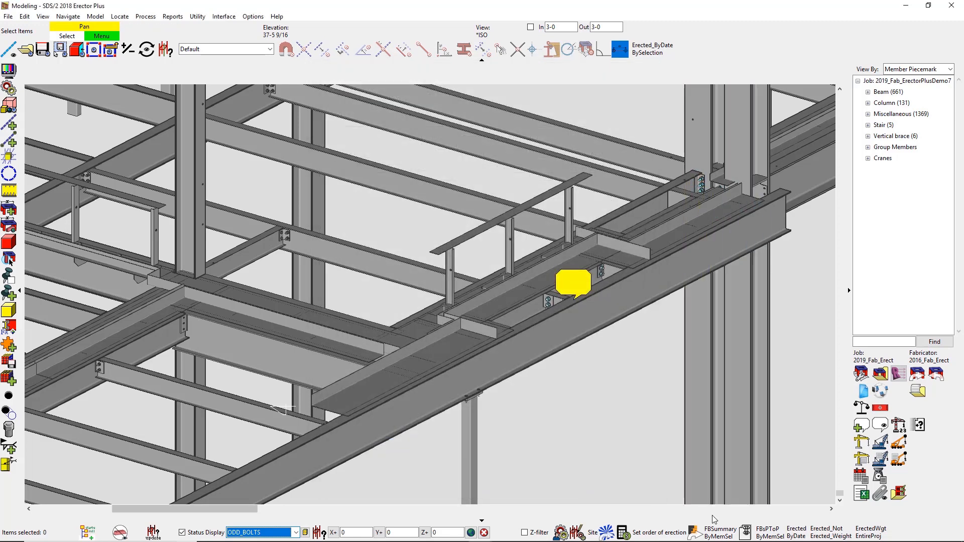
# Step: Run the piecemark-level field bolt report for the members in the saved ASSM-1 selection, review it, and close it
pyautogui.click(746, 533)
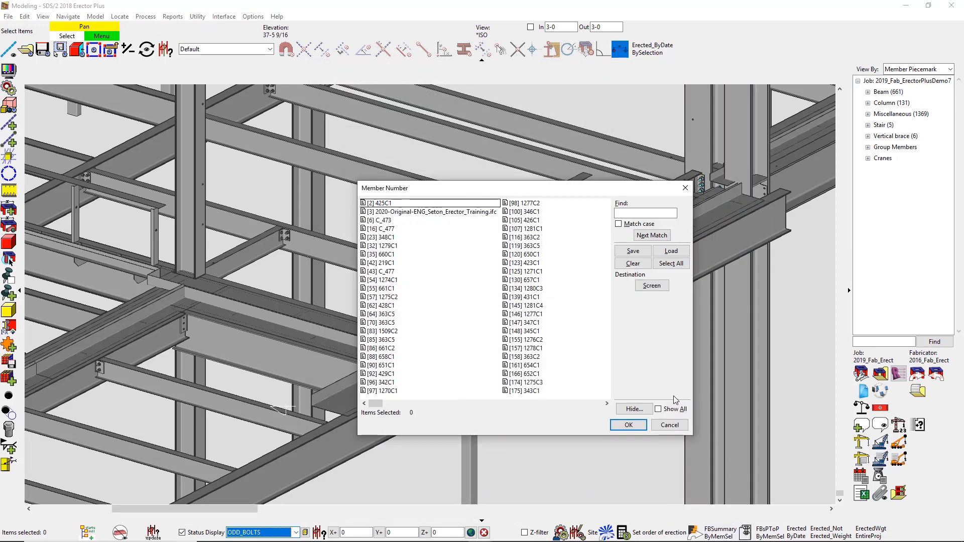
pyautogui.click(672, 251)
pyautogui.click(564, 265)
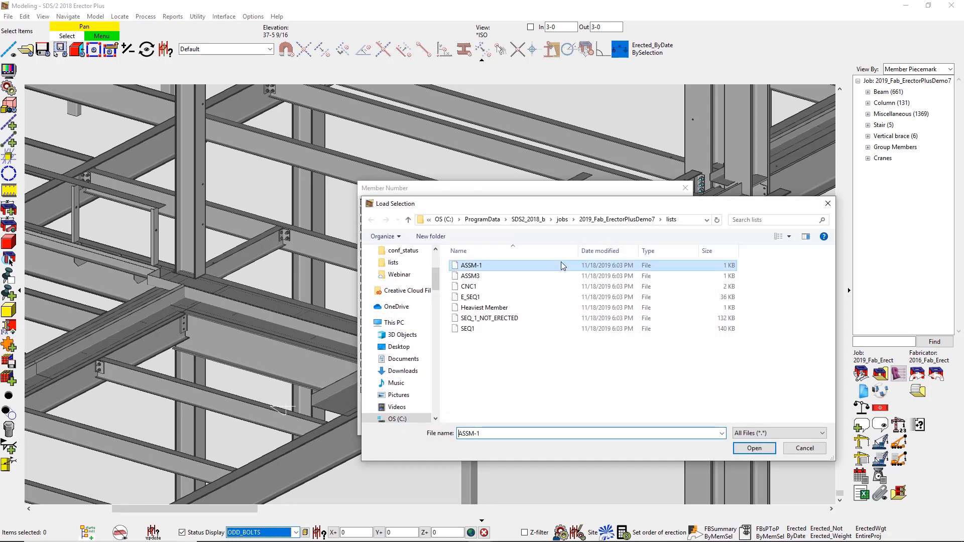
pyautogui.click(753, 448)
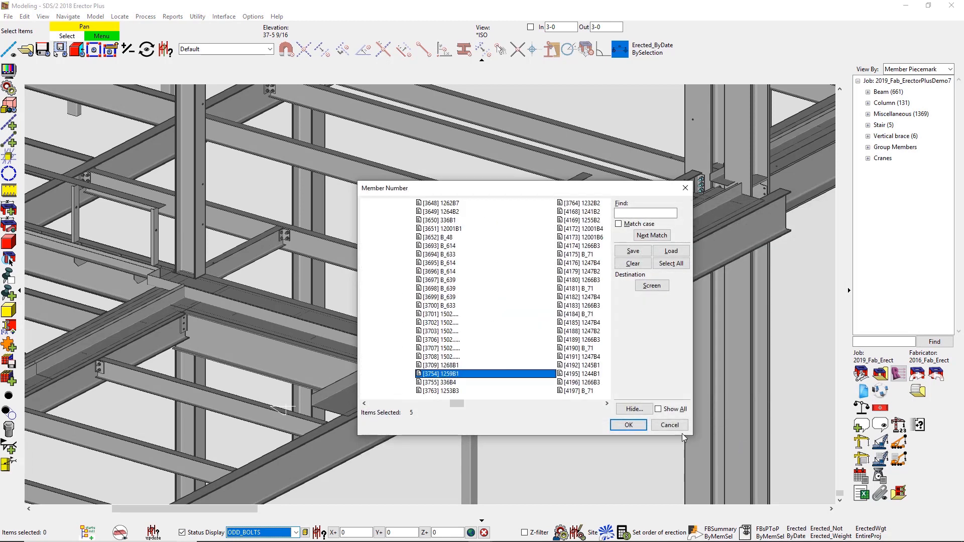
pyautogui.click(623, 425)
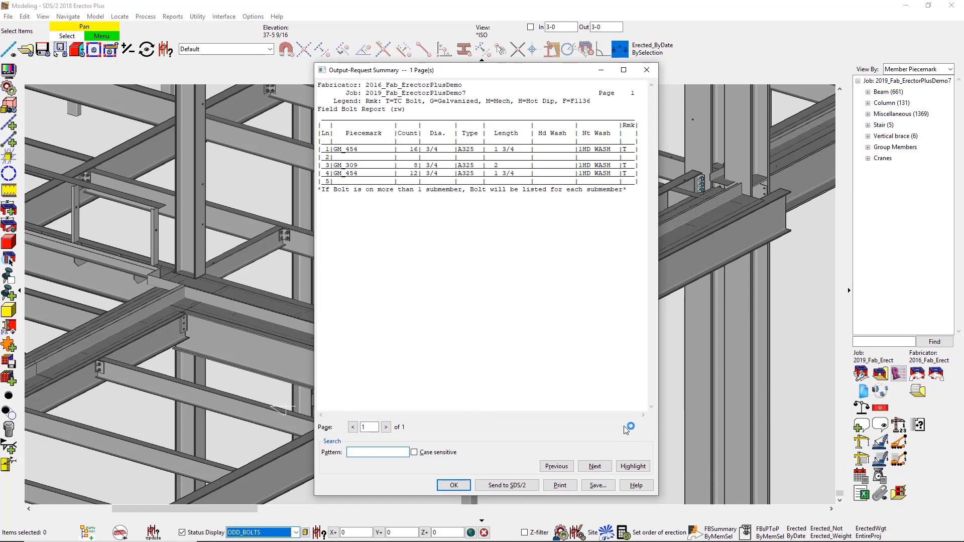
pyautogui.click(444, 484)
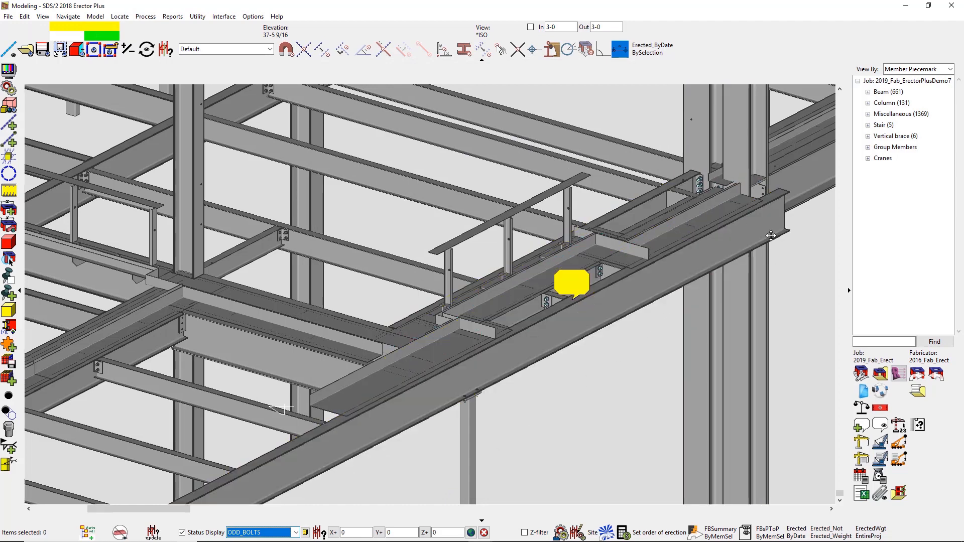
# Step: Open the shop drawing of beam 500B1 between the two blue columns from its member custom properties and examine the beam detail
pyautogui.moveTo(733, 248)
pyautogui.mouseDown(button='middle')
pyautogui.moveTo(641, 308)
pyautogui.moveTo(236, 456)
pyautogui.mouseUp(button='middle')
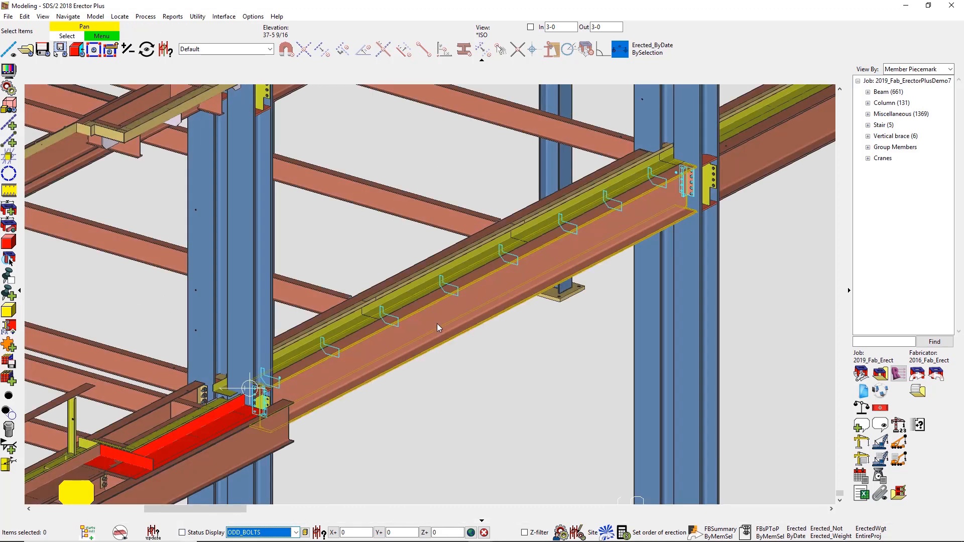
pyautogui.doubleClick(437, 324)
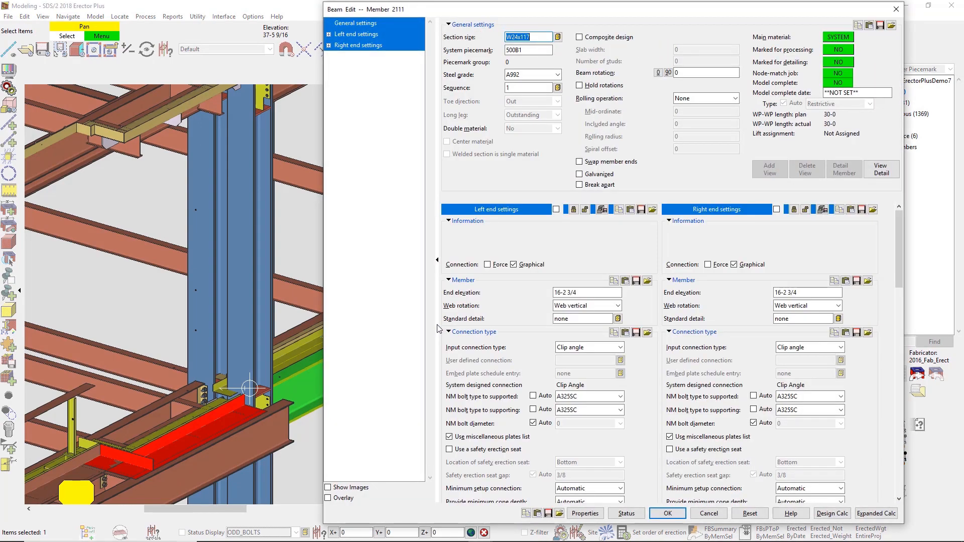
pyautogui.click(585, 513)
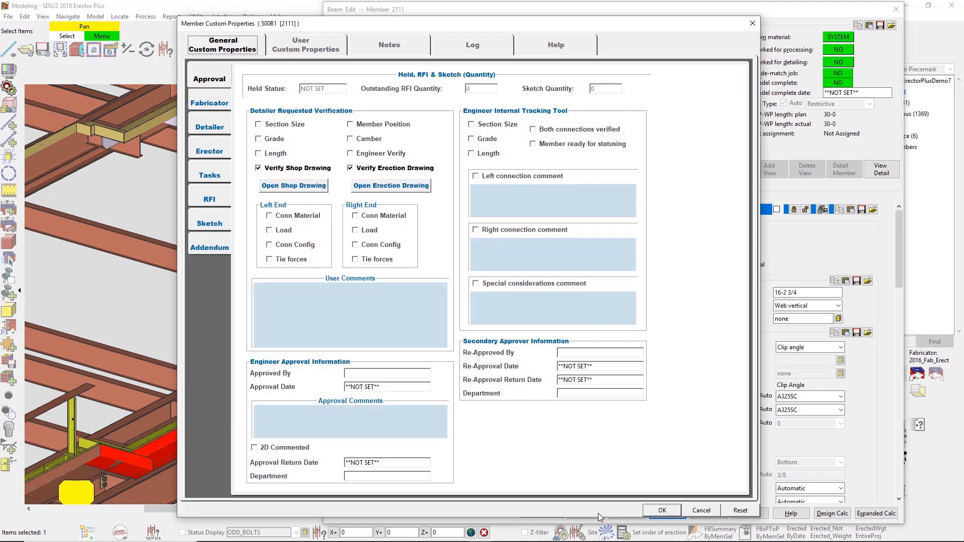
pyautogui.click(297, 186)
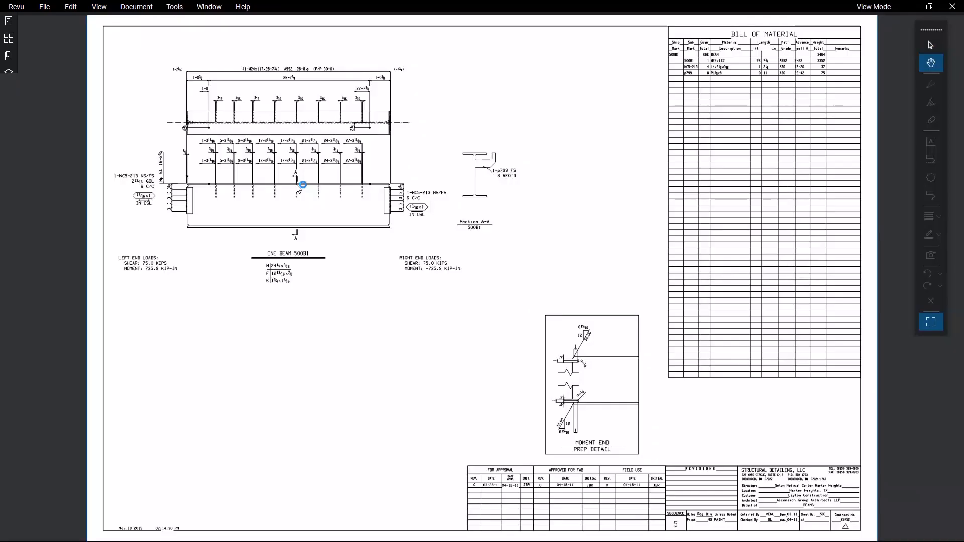
pyautogui.scroll(5, 301, 187)
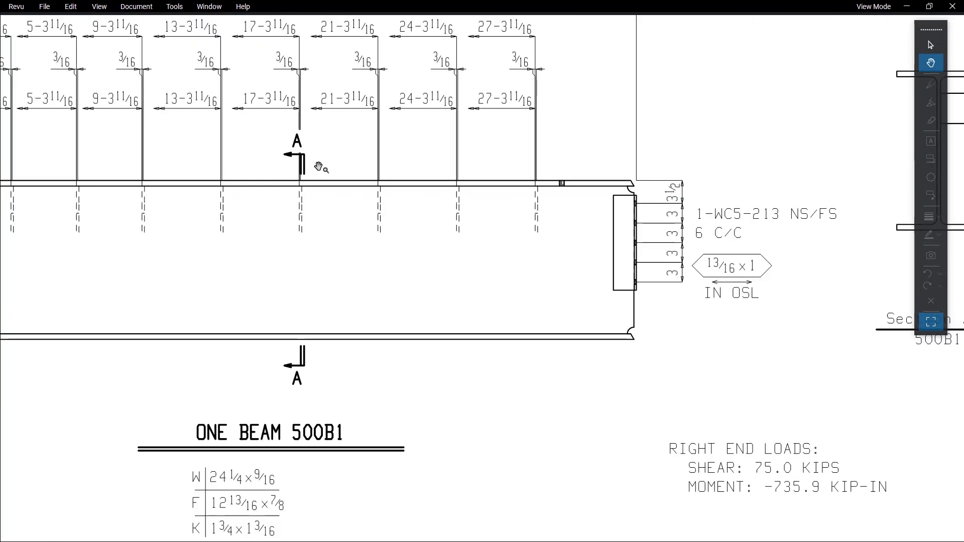
# Step: Leave the shop drawing, open the erection drawing of beam 500B1 from its member custom properties, and examine the second-floor framing plan
pyautogui.moveTo(344, 176)
pyautogui.mouseDown()
pyautogui.moveTo(453, 281)
pyautogui.moveTo(326, 251)
pyautogui.mouseUp()
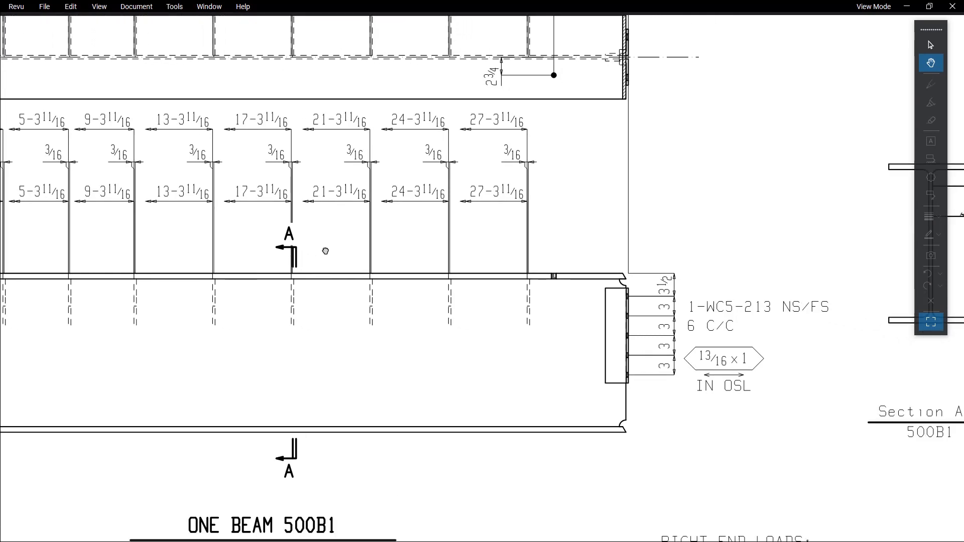
pyautogui.click(907, 6)
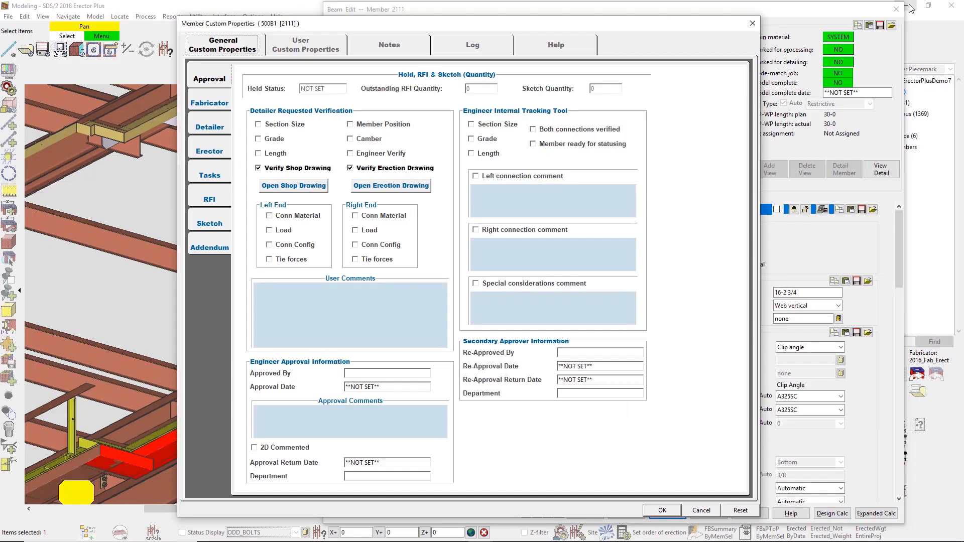
pyautogui.click(416, 187)
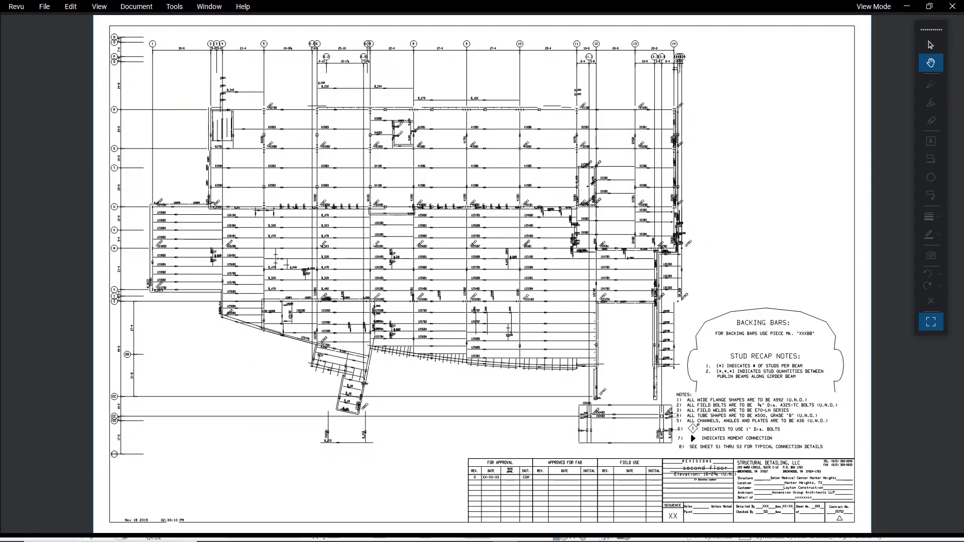
pyautogui.scroll(5, 555, 355)
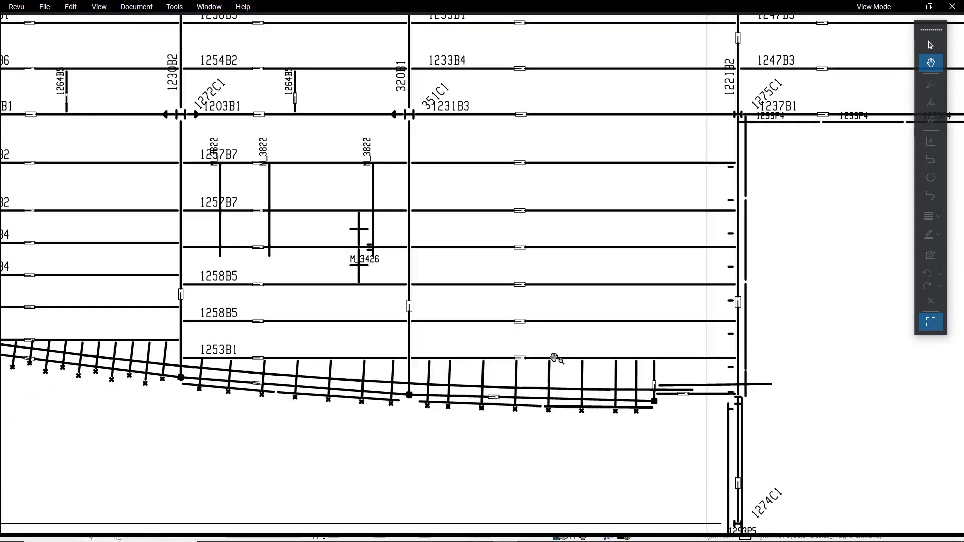
pyautogui.moveTo(791, 86)
pyautogui.mouseDown()
pyautogui.moveTo(574, 258)
pyautogui.moveTo(345, 541)
pyautogui.mouseUp()
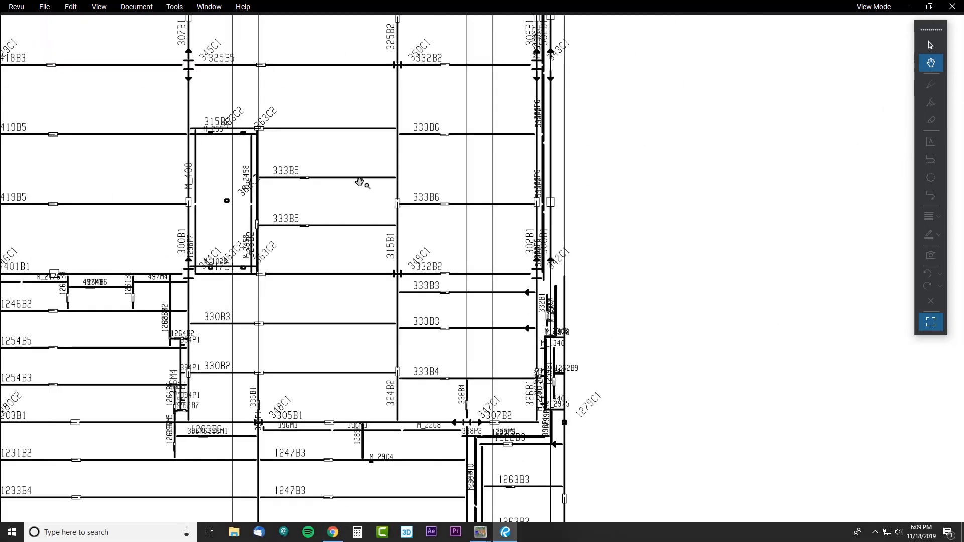
pyautogui.moveTo(361, 183)
pyautogui.mouseDown()
pyautogui.moveTo(427, 355)
pyautogui.moveTo(453, 380)
pyautogui.mouseUp()
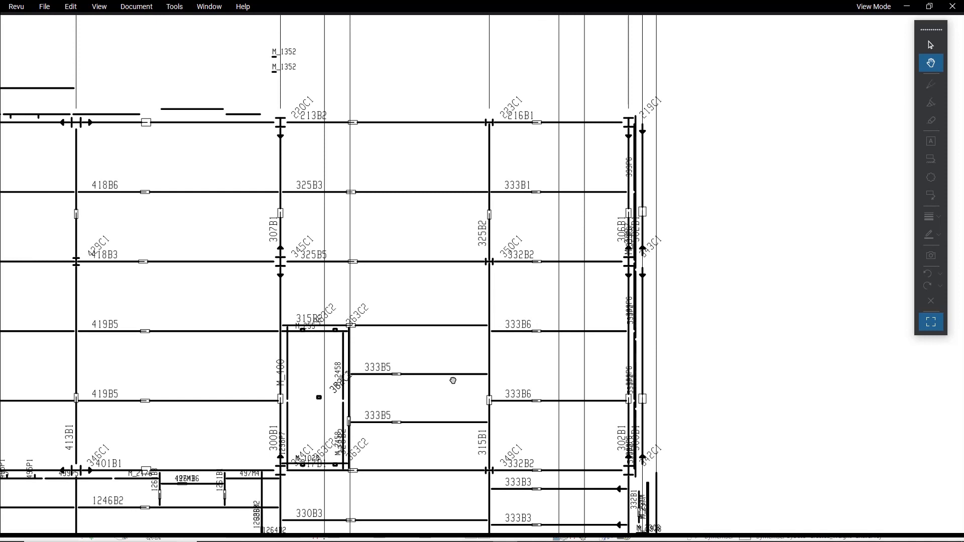
pyautogui.click(907, 6)
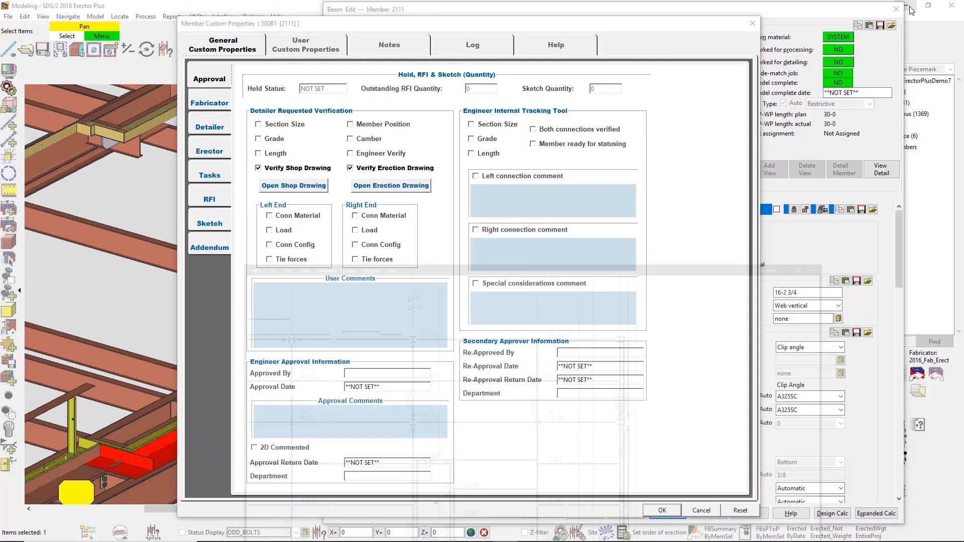
# Step: Review the erector information in beam 500B1's custom properties, close the properties and the beam edit window, and clear the selection
pyautogui.click(208, 152)
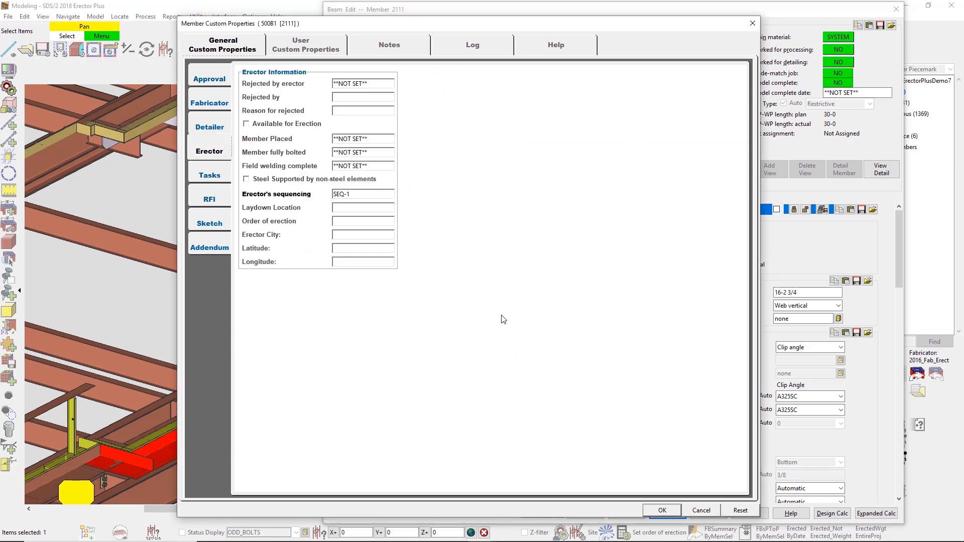
pyautogui.click(661, 512)
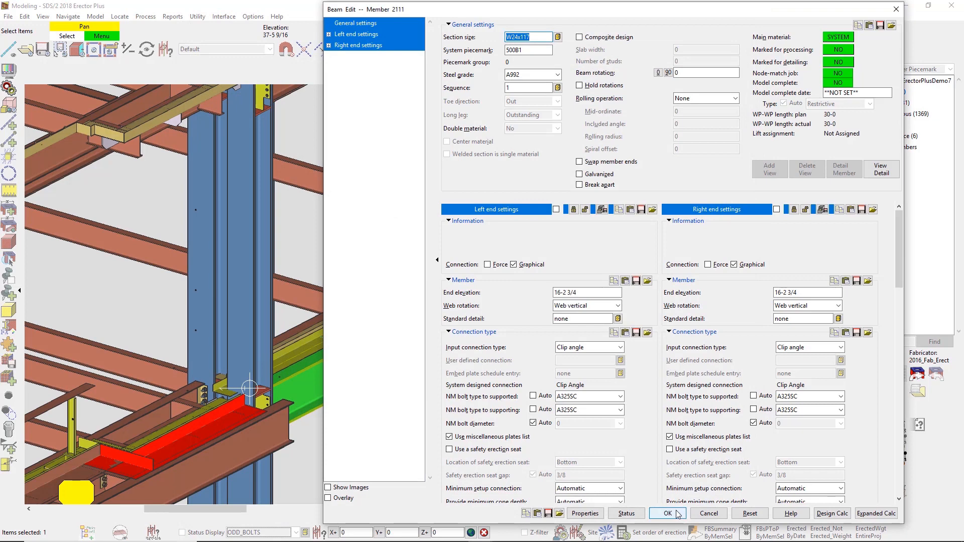
pyautogui.click(677, 513)
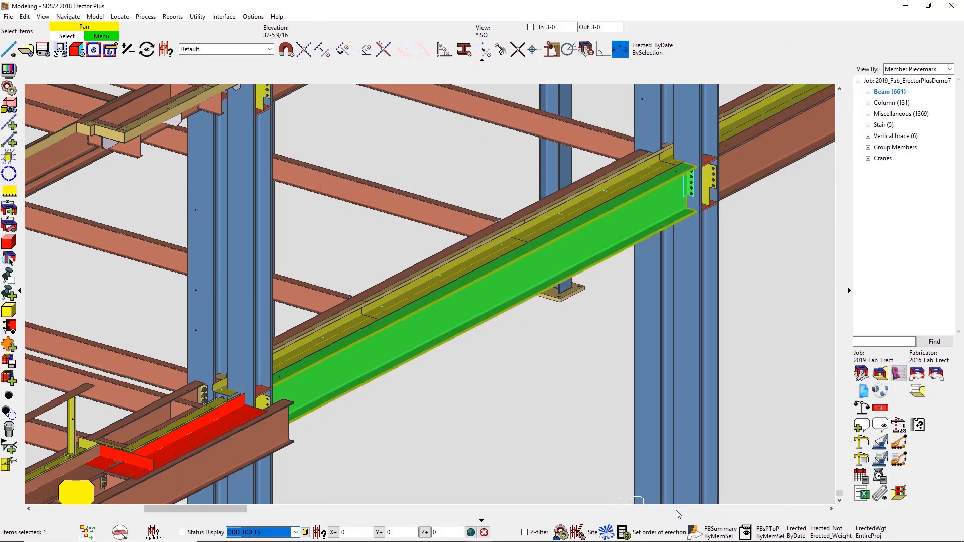
pyautogui.click(573, 396)
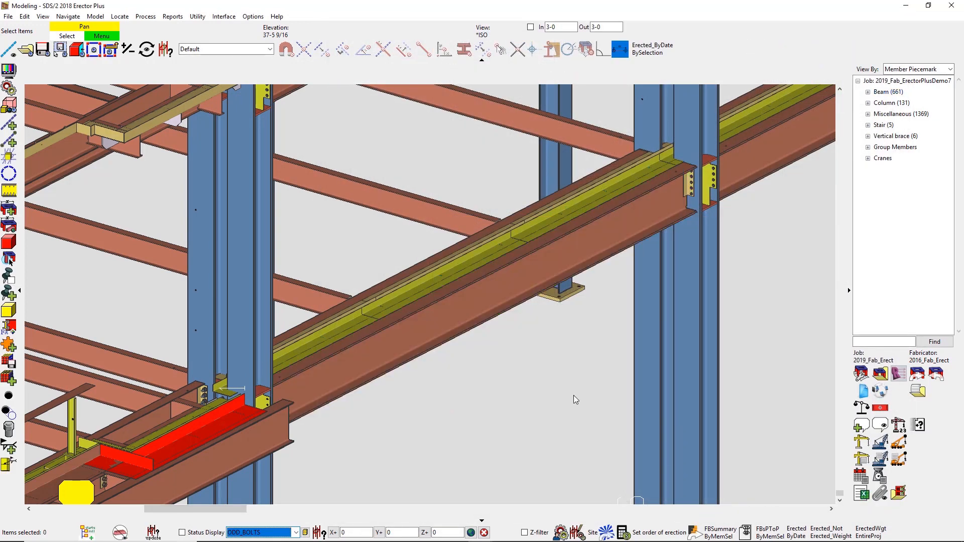
# Step: Add a note on the group member frame along the low roof's front edge with the subject "Verify if frame can be lifted together"
pyautogui.scroll(-10, 582, 394)
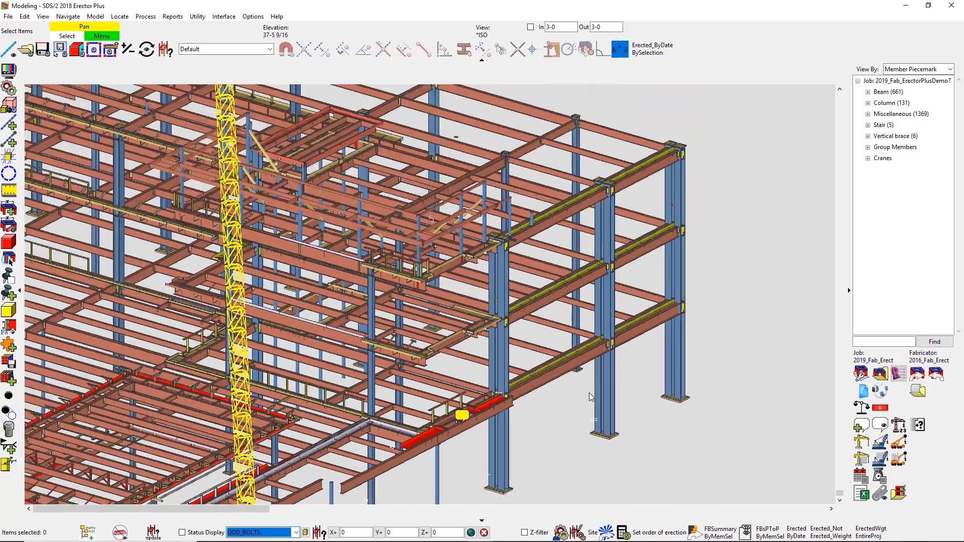
pyautogui.scroll(6, 413, 425)
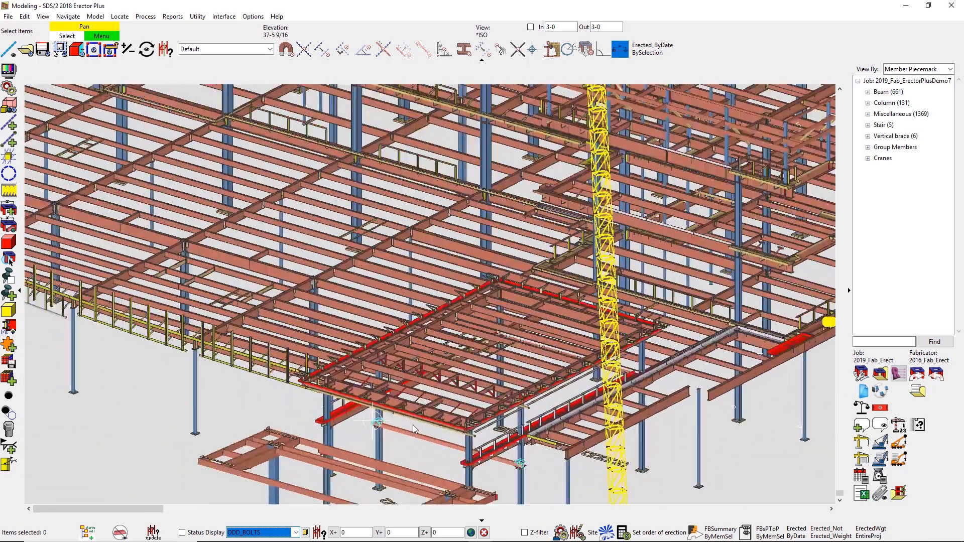
pyautogui.scroll(3, 412, 424)
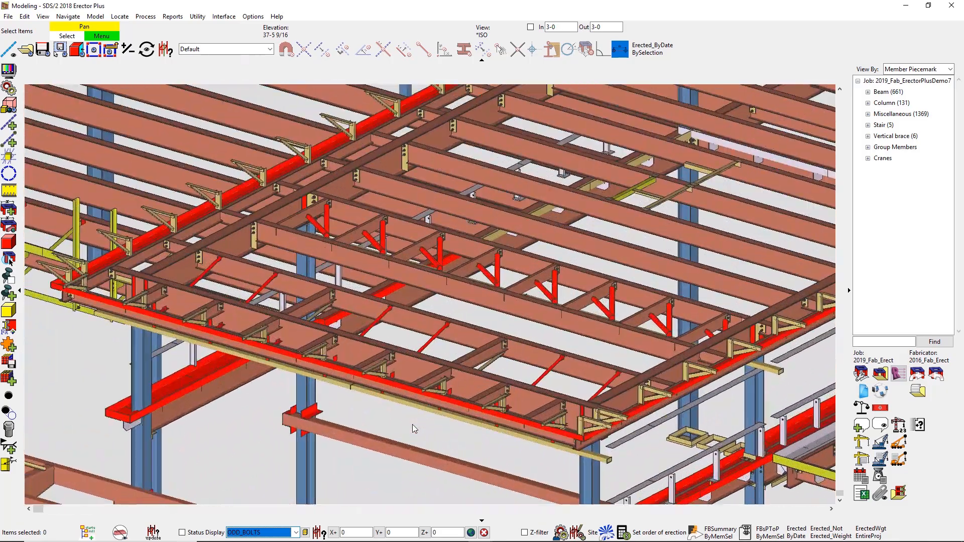
pyautogui.click(426, 400)
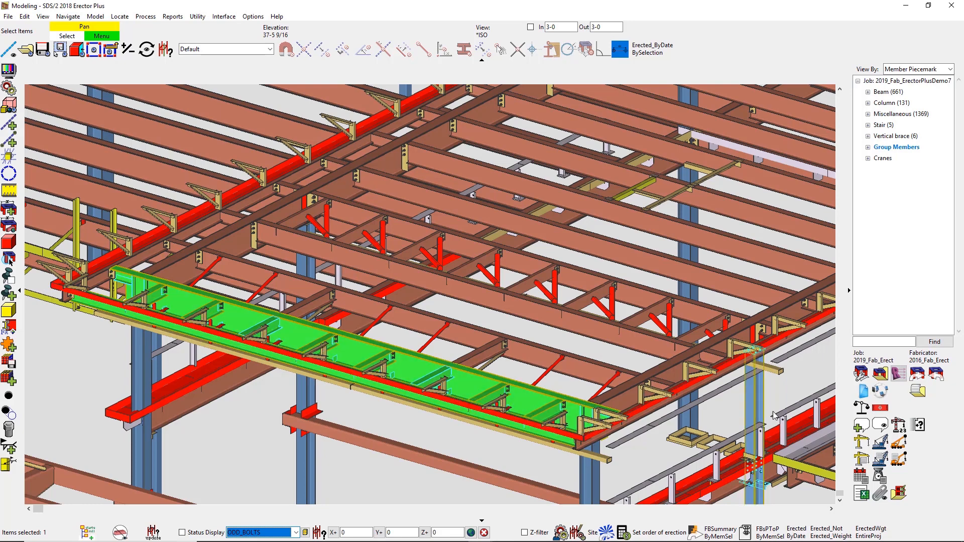
pyautogui.click(861, 426)
pyautogui.click(378, 350)
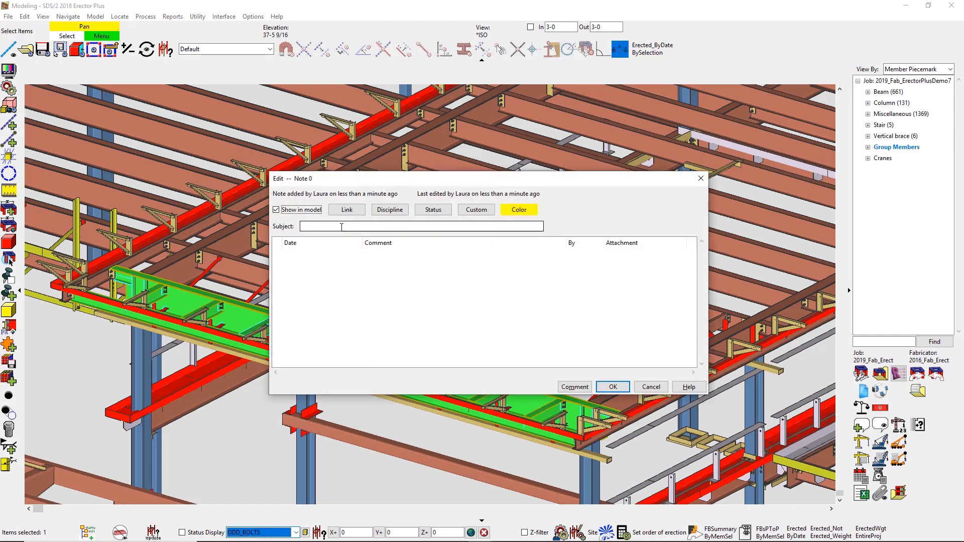
pyautogui.click(342, 227)
pyautogui.write('Verify if frame can be lifted together')
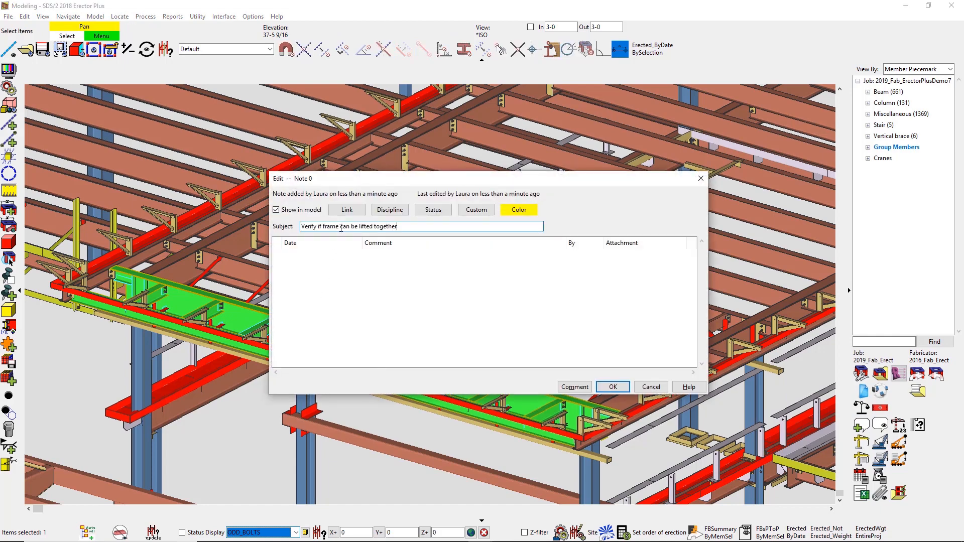
# Step: Set the note's discipline to Erector, its status to Active, and its color to red
pyautogui.click(390, 210)
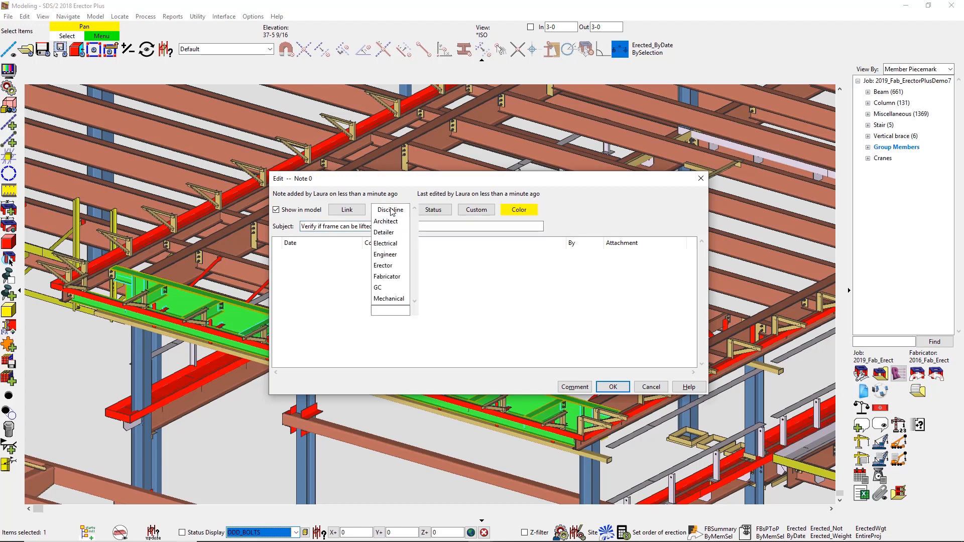
pyautogui.click(389, 265)
pyautogui.click(434, 210)
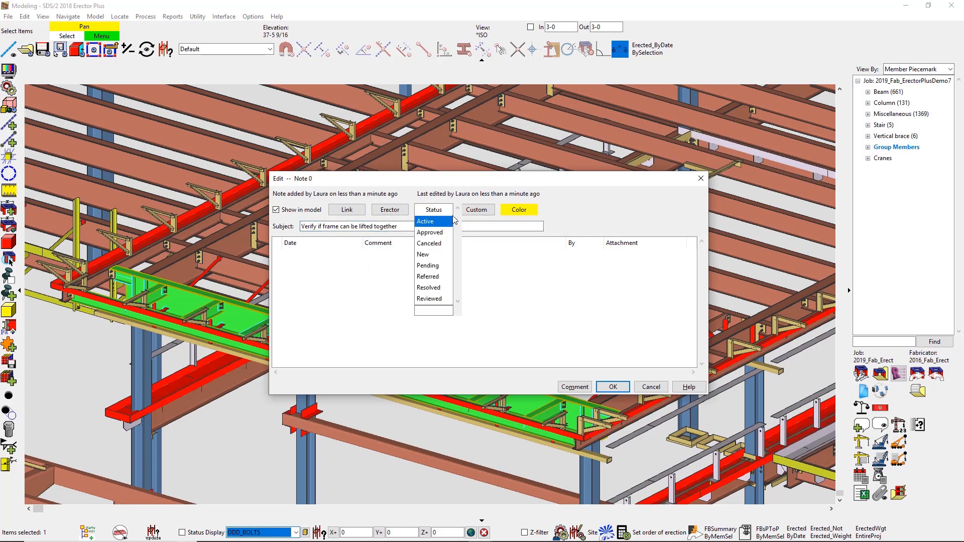
pyautogui.click(451, 221)
pyautogui.click(524, 212)
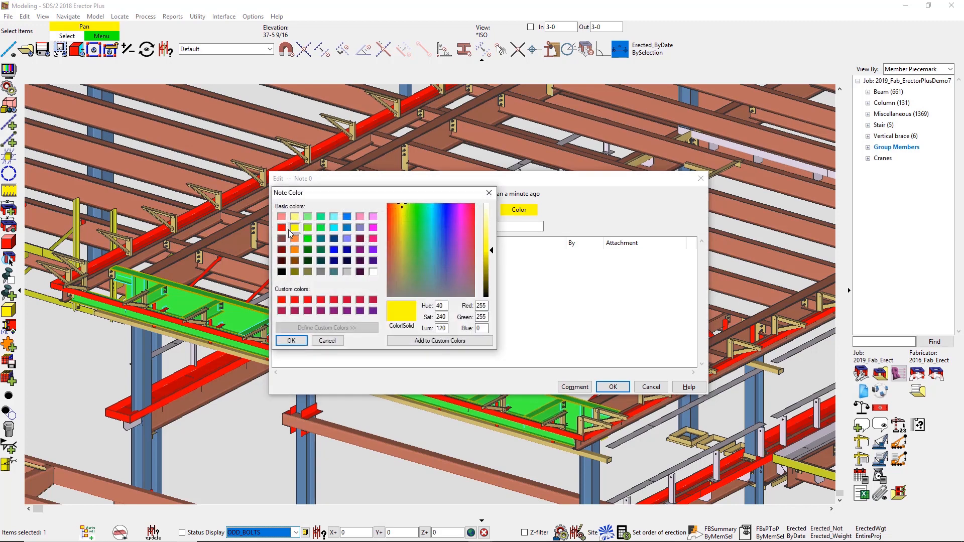
pyautogui.click(281, 229)
pyautogui.click(292, 341)
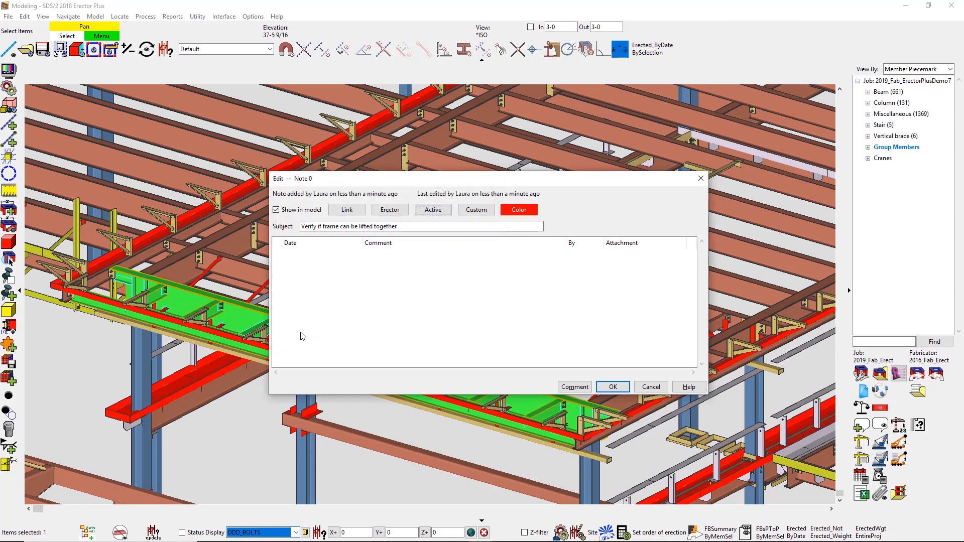
# Step: Add the comment "As stated, can this frame be lifted together?" with Frame_attachment.png from the Webinar folder attached, and save the note
pyautogui.click(575, 386)
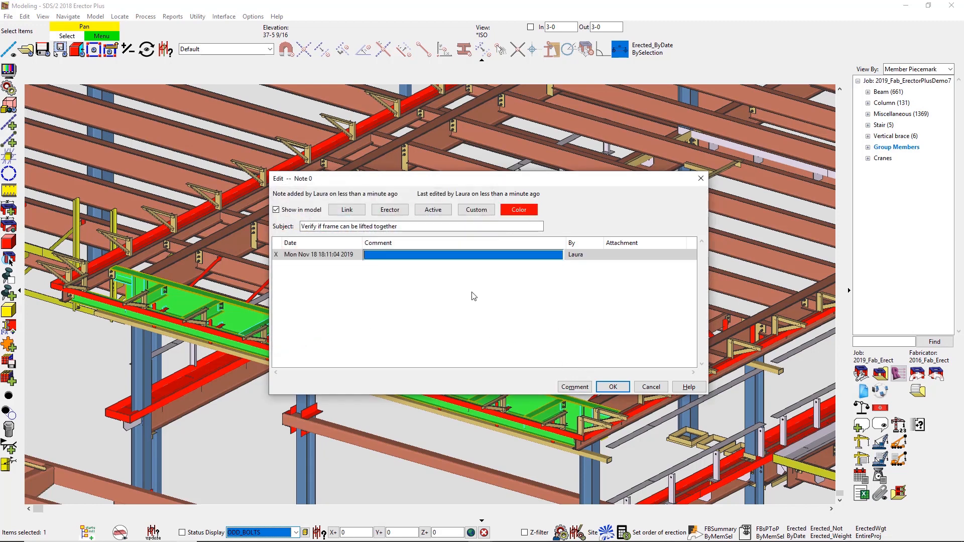
pyautogui.click(462, 250)
pyautogui.write('As stated, can this frame be lifted together?')
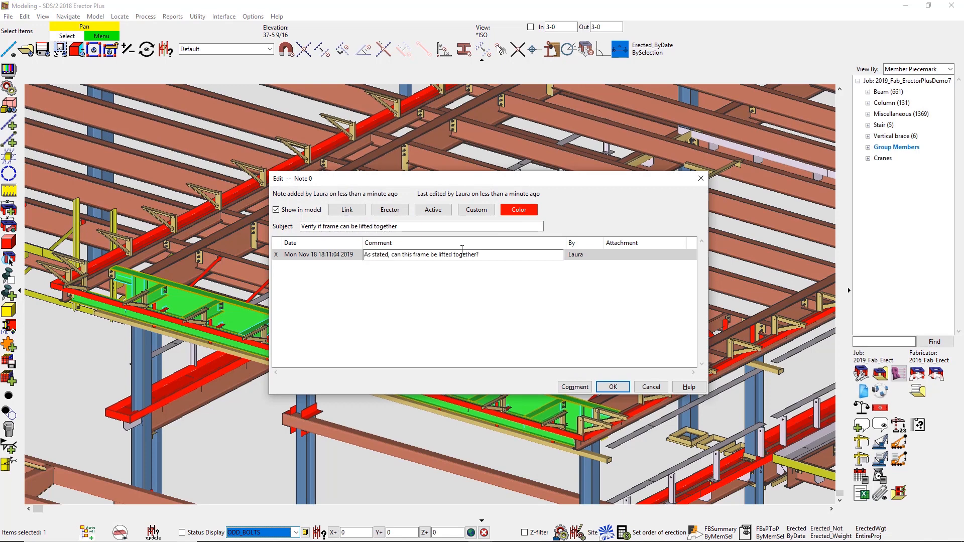
pyautogui.click(644, 256)
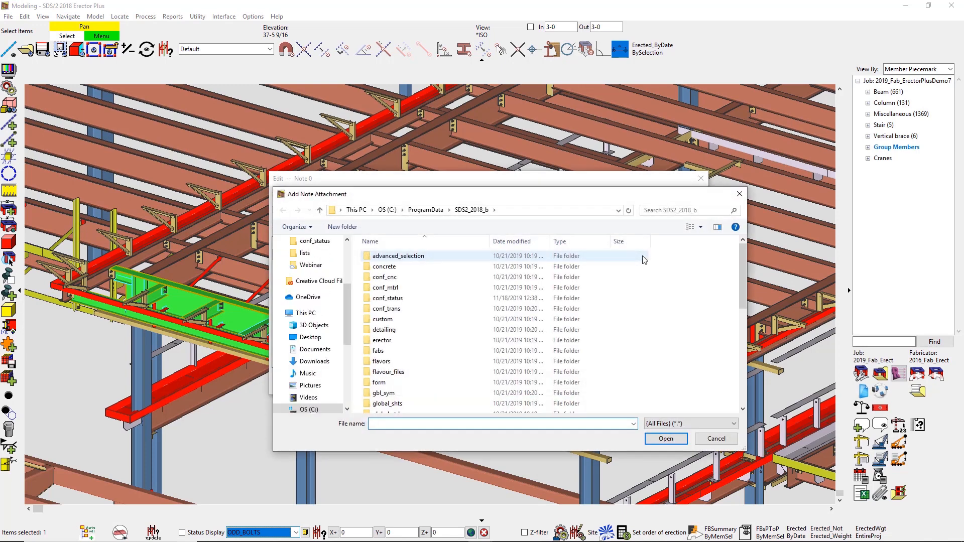
pyautogui.click(307, 265)
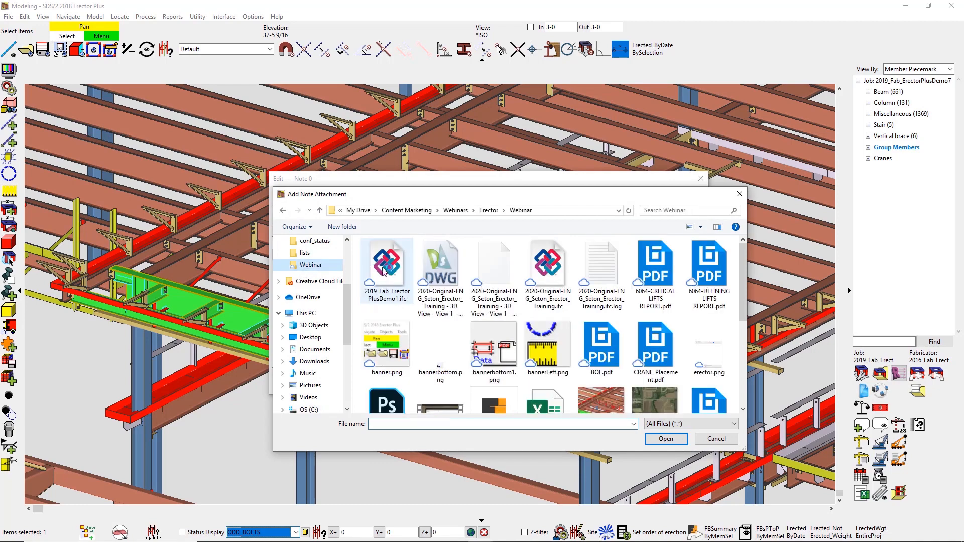
pyautogui.doubleClick(585, 400)
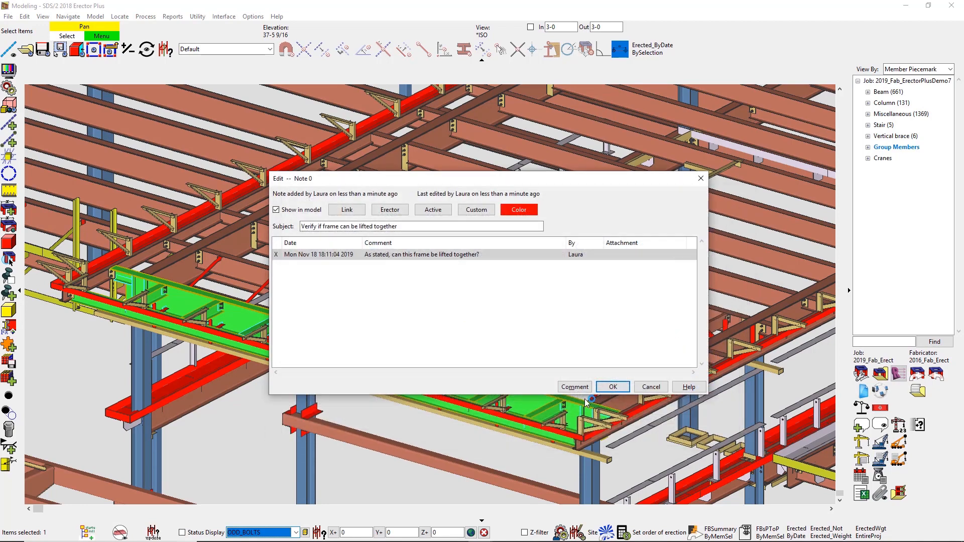
pyautogui.click(521, 352)
pyautogui.click(613, 387)
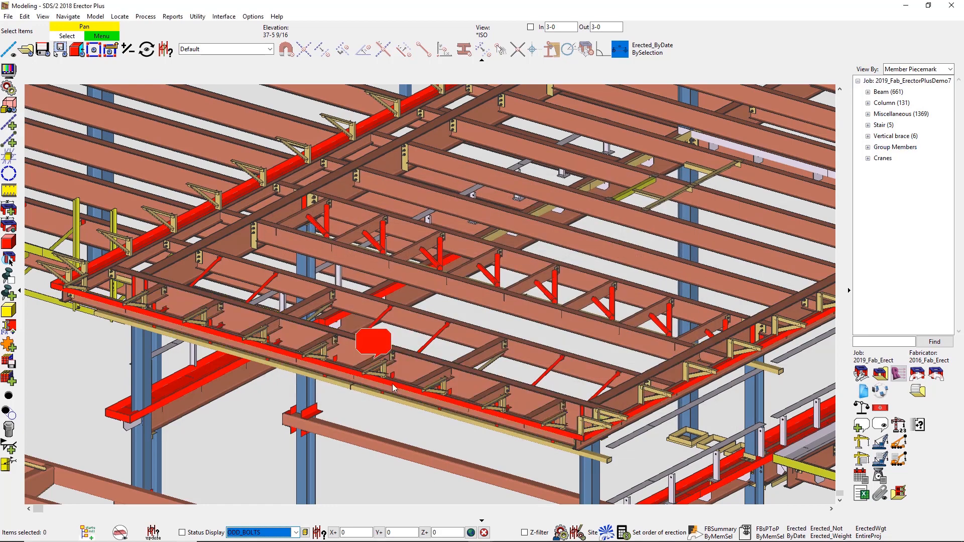
# Step: Reopen the red note to view its attached image, close it, and review all job notes in the Note Viewer
pyautogui.doubleClick(375, 338)
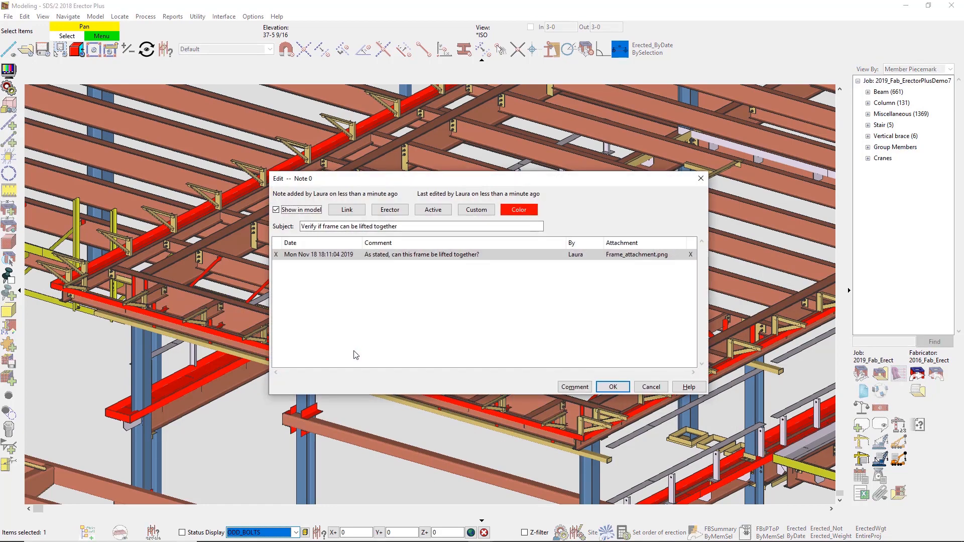
pyautogui.doubleClick(646, 254)
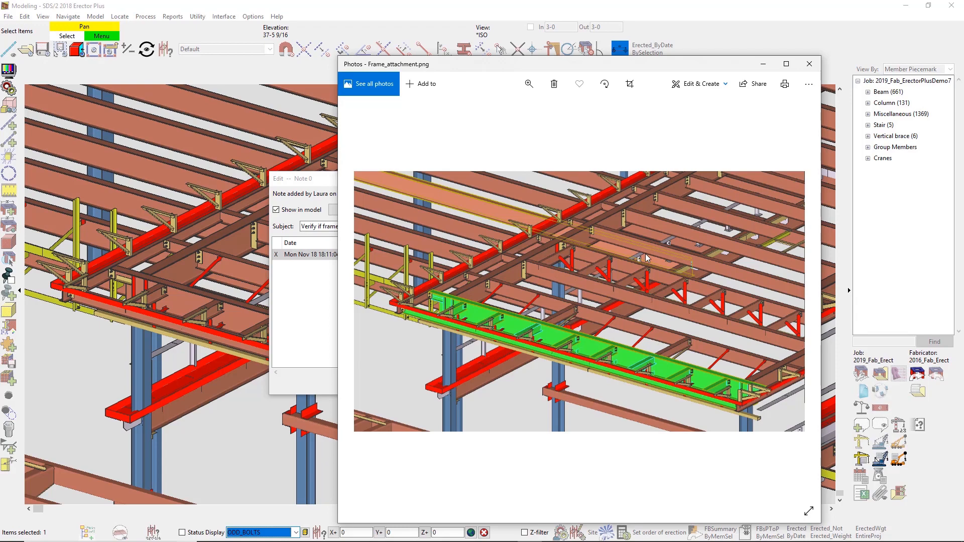
pyautogui.click(810, 64)
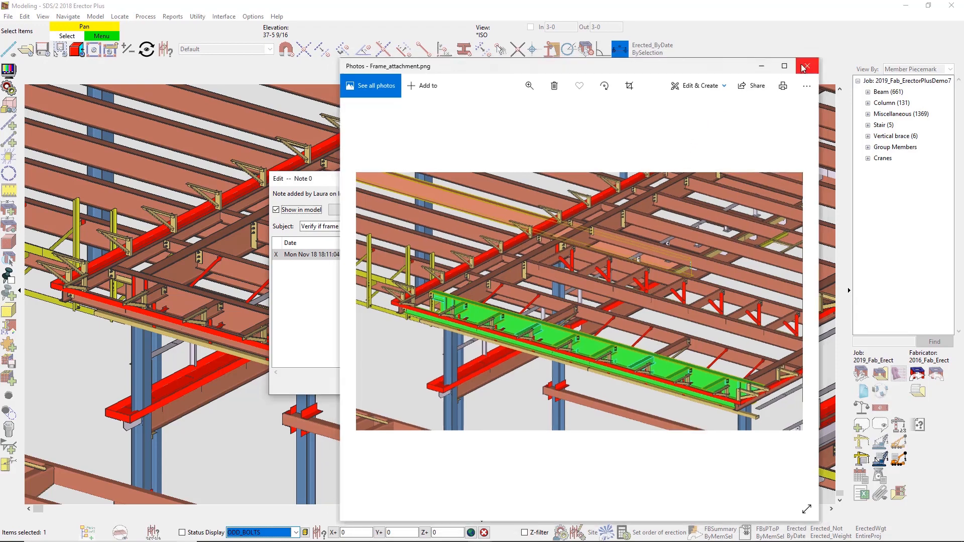
pyautogui.click(612, 388)
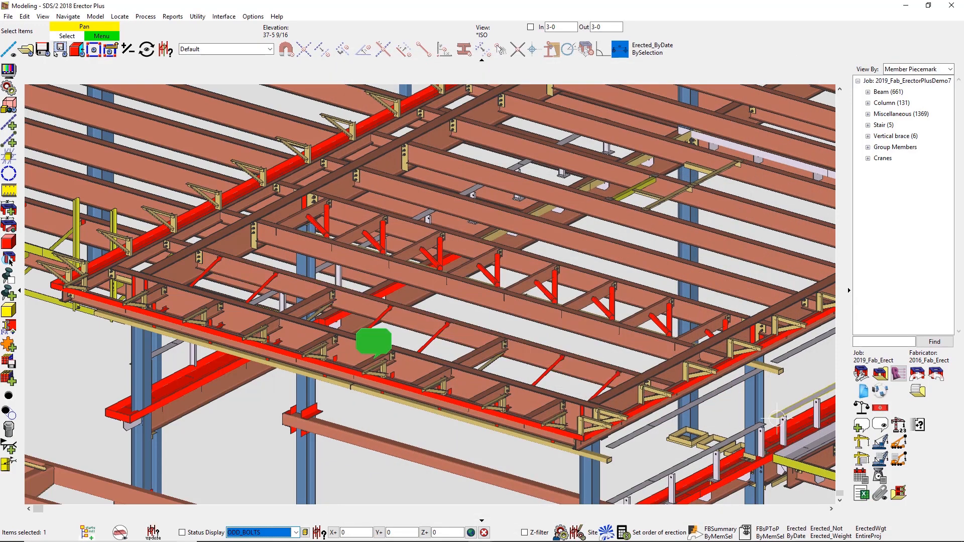
pyautogui.click(881, 424)
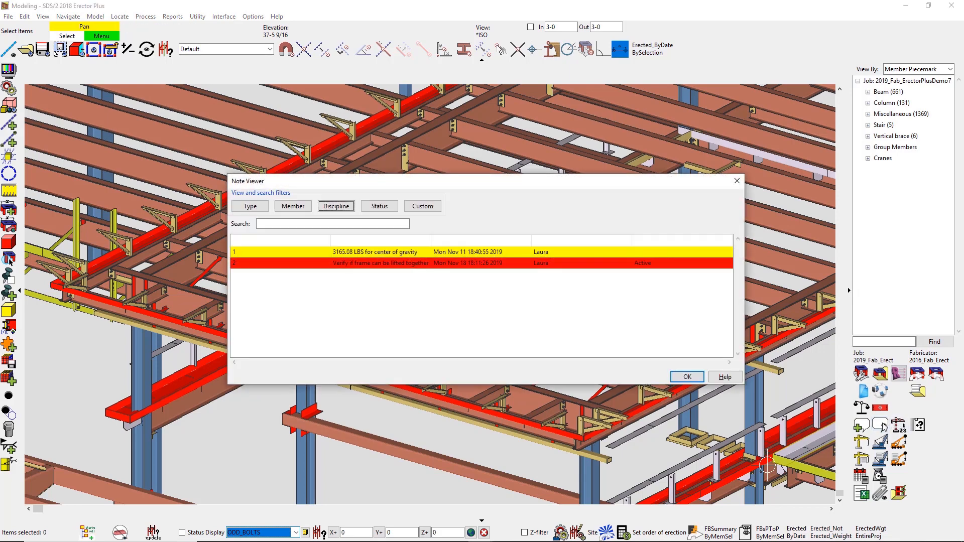
pyautogui.click(686, 376)
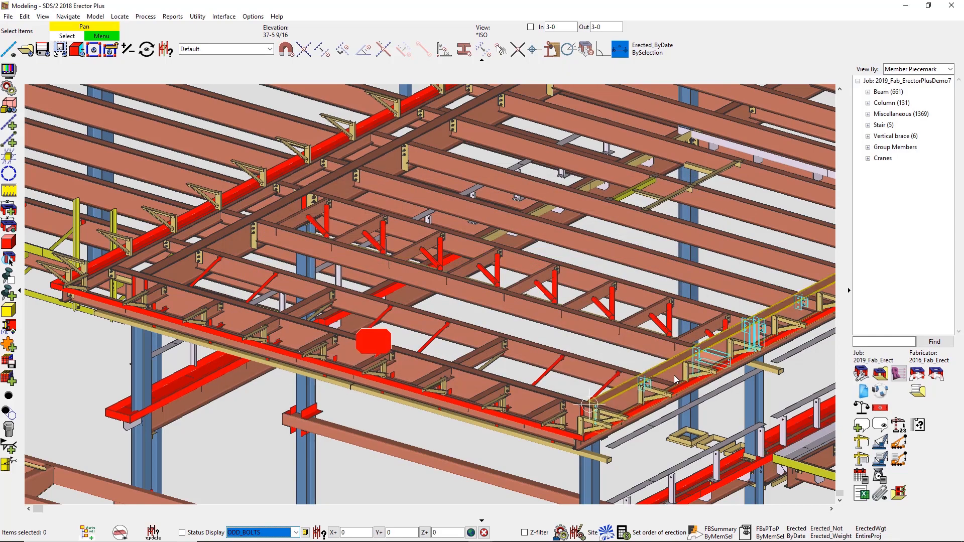
# Step: Show the whole building model with the status display set to ERECTOR_SEQ
pyautogui.scroll(-4, 677, 374)
pyautogui.scroll(-3, 673, 376)
pyautogui.moveTo(674, 375); pyautogui.dragTo(562, 432, button='middle')
pyautogui.click(296, 532)
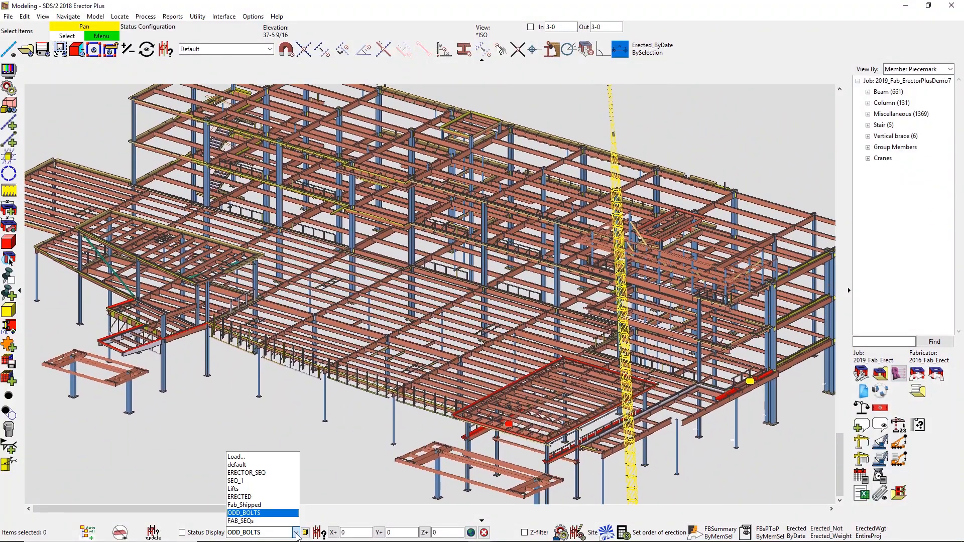
pyautogui.click(279, 472)
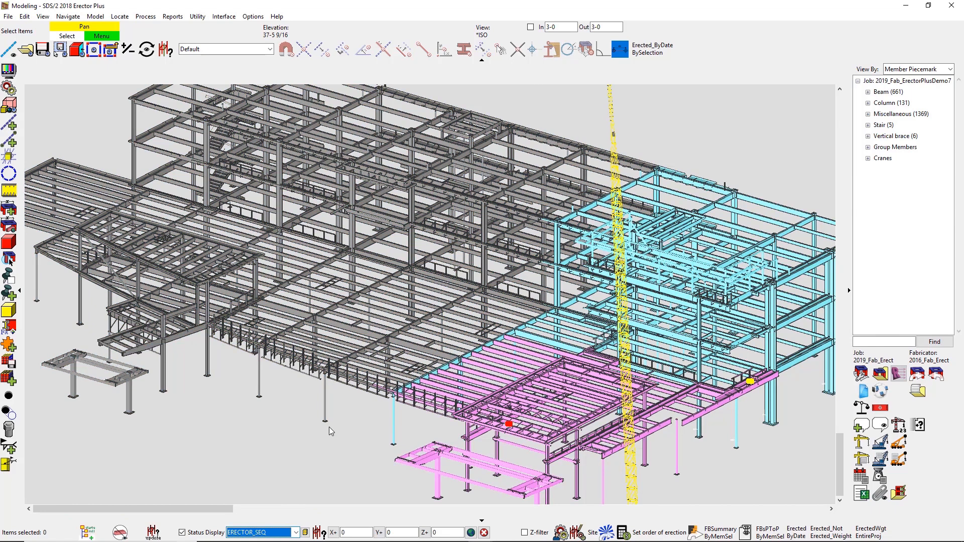
# Step: Run the point-to-point field bolt report by member selection for the members in the saved ESEQ1_2 list
pyautogui.scroll(-2, 330, 427)
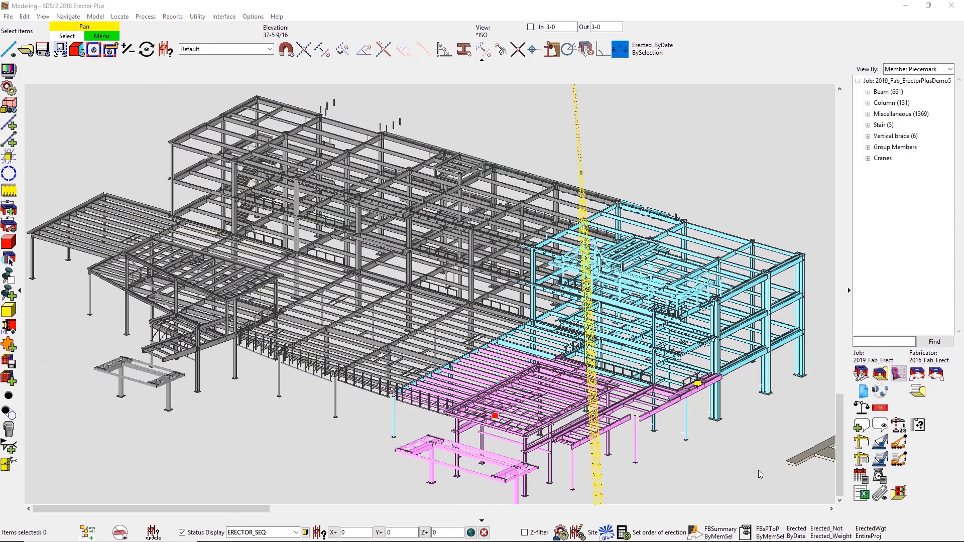
pyautogui.click(769, 533)
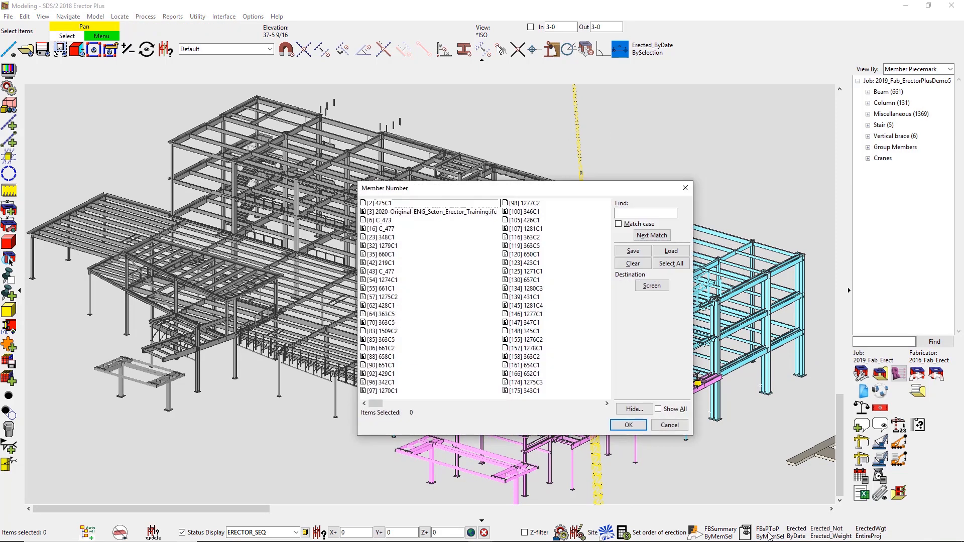
pyautogui.click(671, 251)
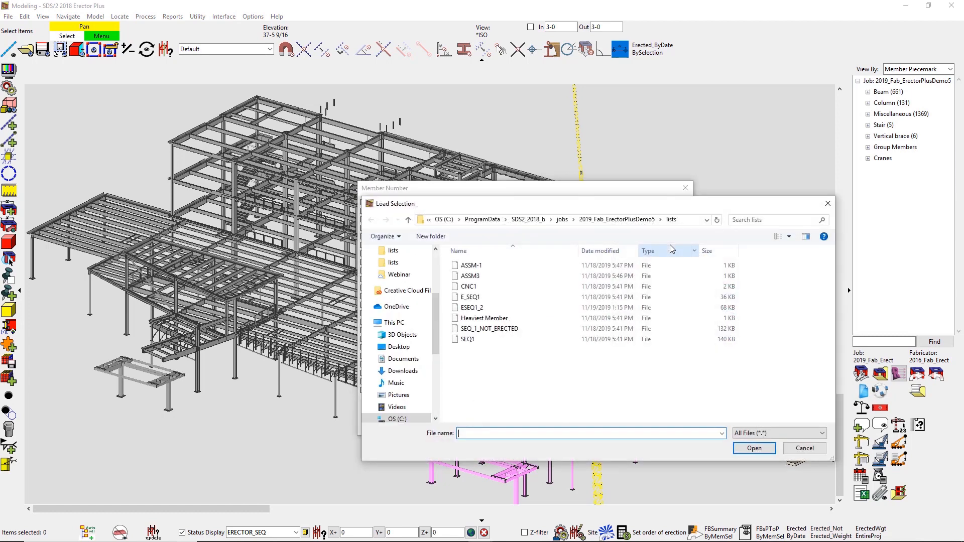
pyautogui.click(529, 308)
pyautogui.press('Return')
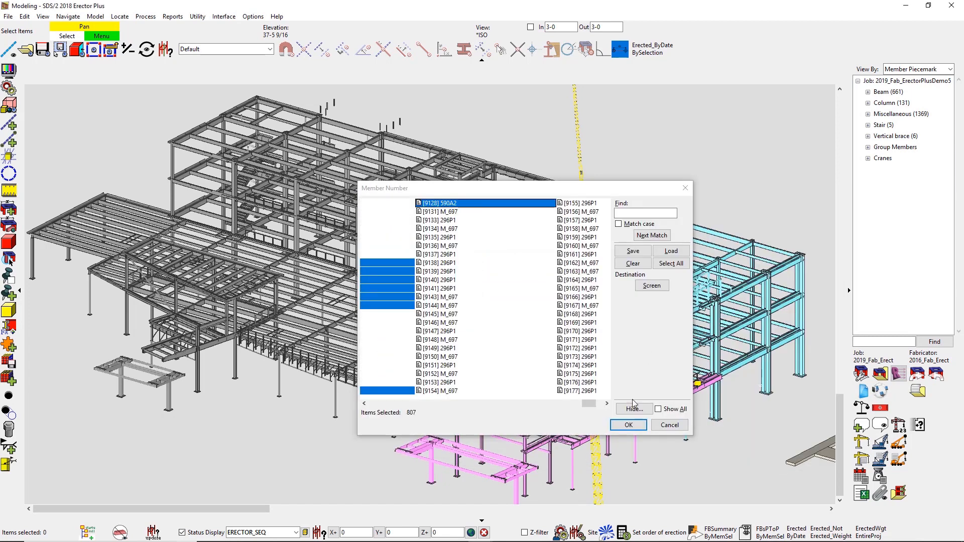
pyautogui.click(628, 426)
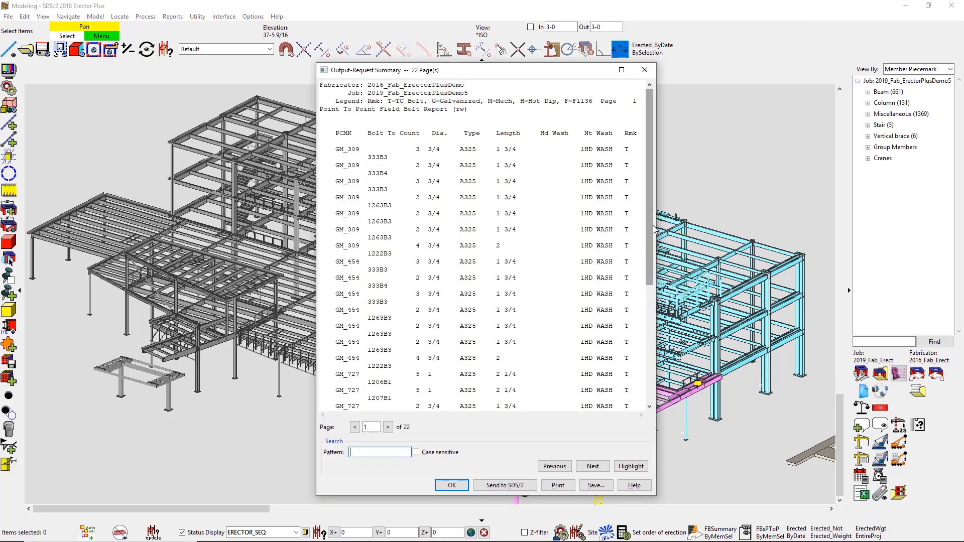
# Step: Review the first seven pages of the Point To Point Field Bolt Report, then close it
pyautogui.moveTo(650, 230); pyautogui.dragTo(640, 355)
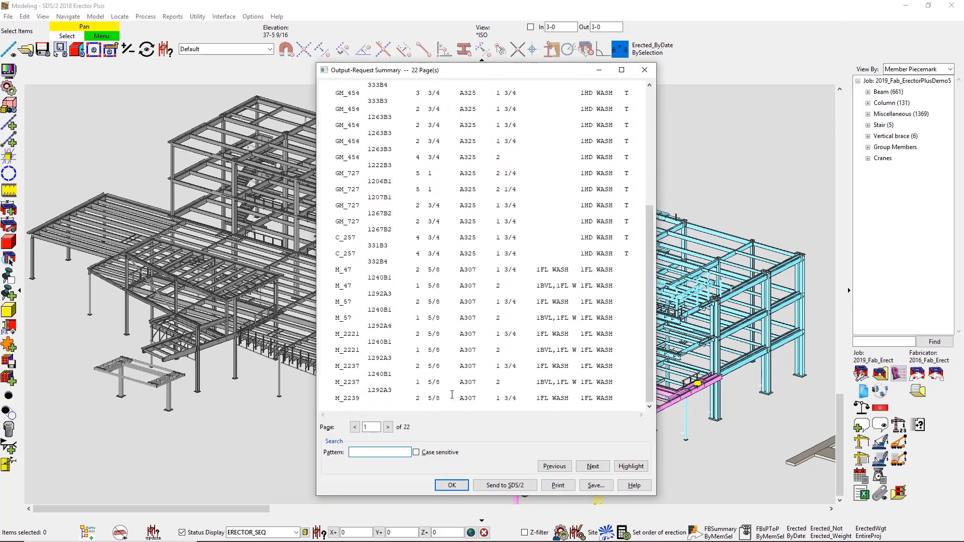
pyautogui.click(388, 427)
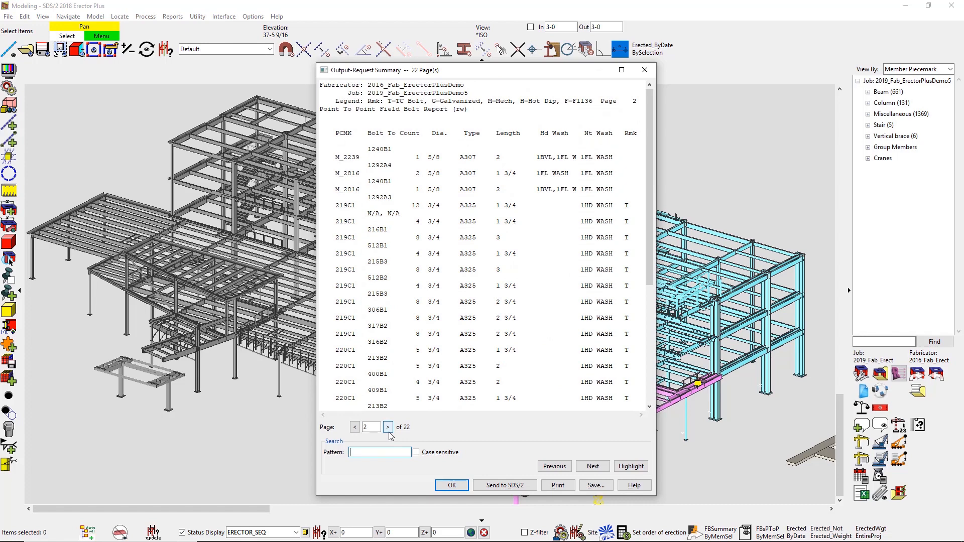
pyautogui.click(389, 430)
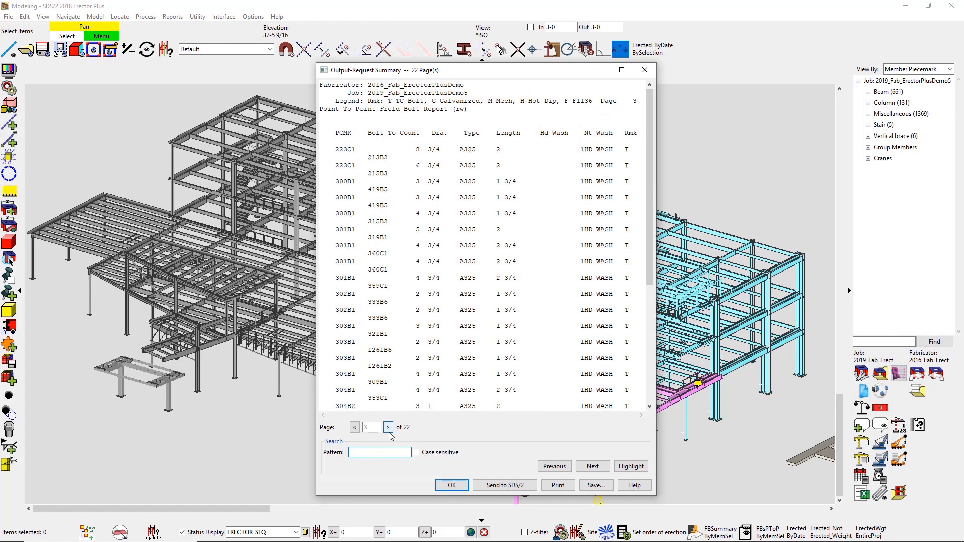
pyautogui.click(388, 427)
pyautogui.click(388, 428)
pyautogui.click(389, 427)
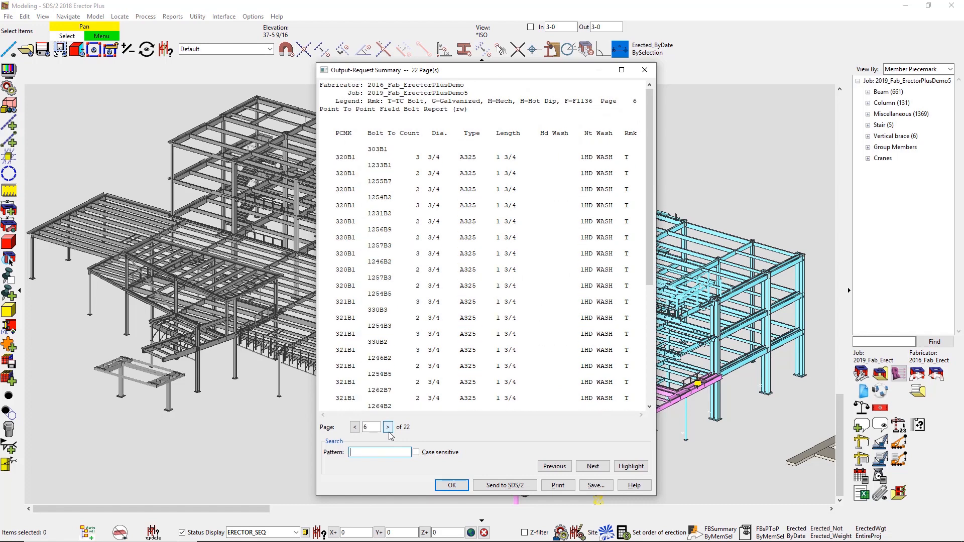
pyautogui.click(388, 427)
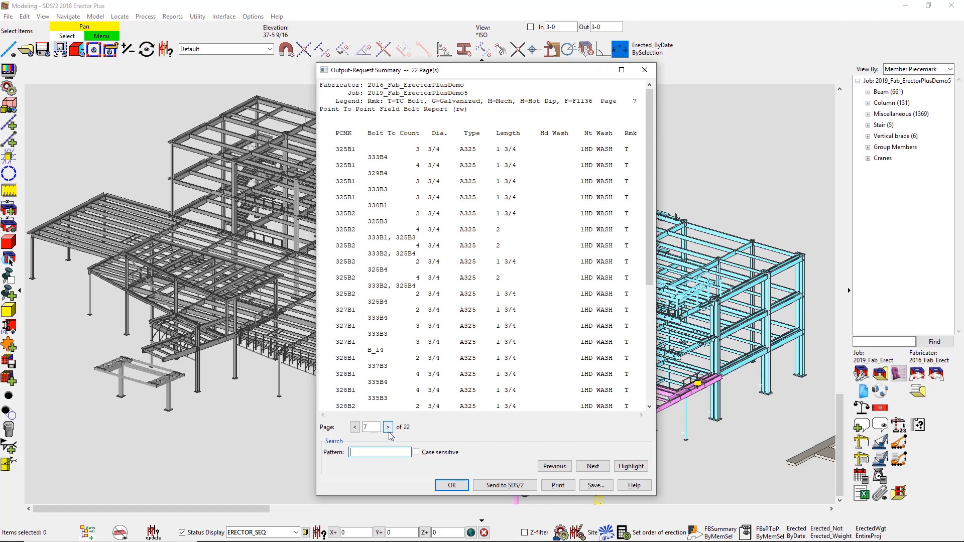
pyautogui.click(462, 486)
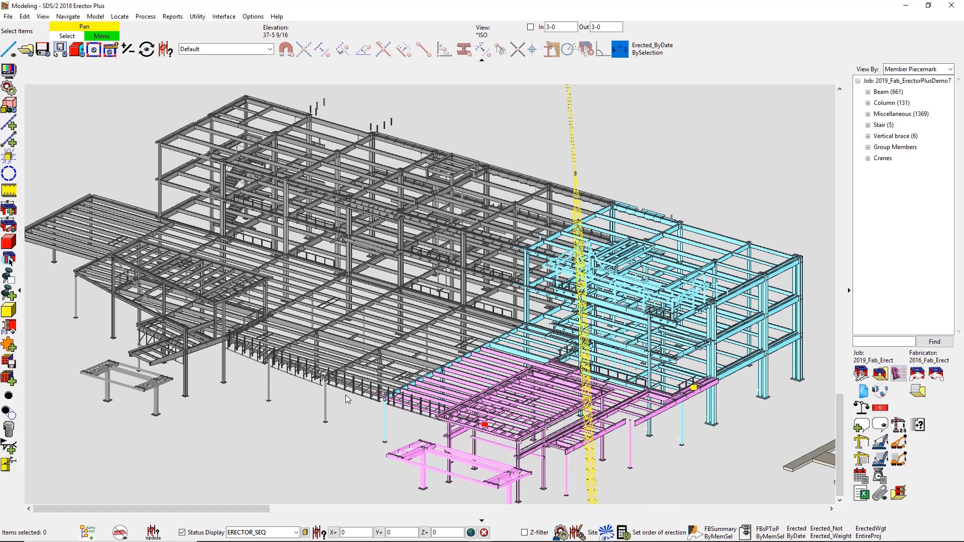
# Step: Start an RFI for the members in the building half containing the cyan and magenta sequences, with a rotation point near the selection's middle
pyautogui.click(8, 16)
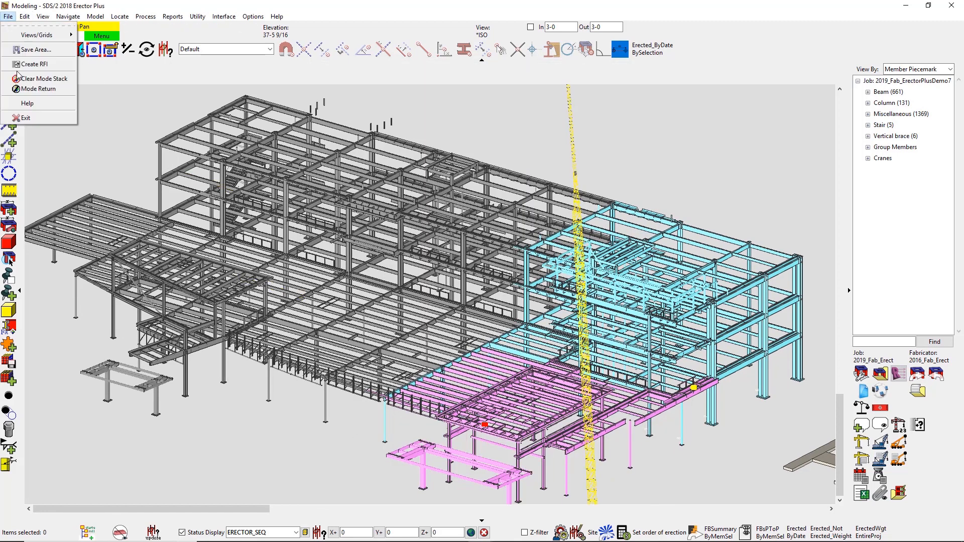
pyautogui.click(20, 77)
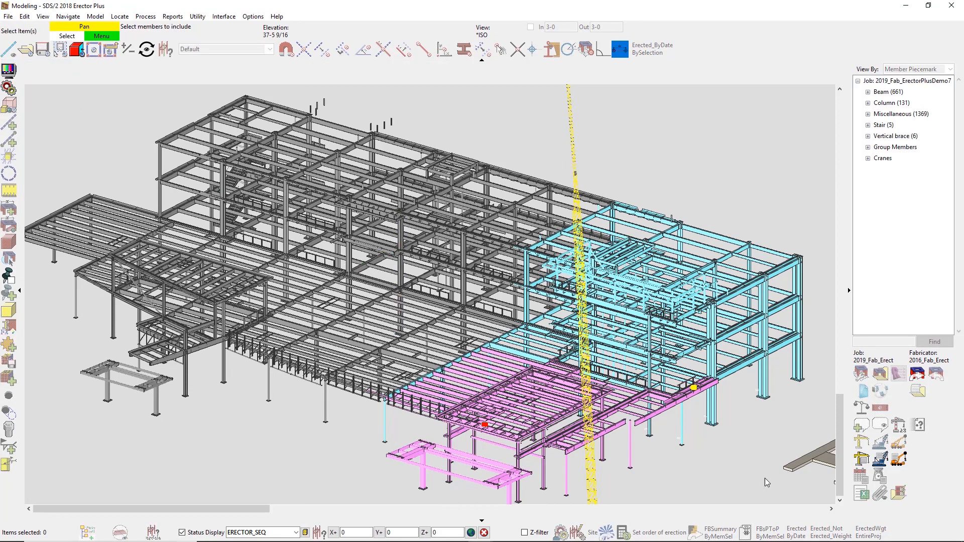
pyautogui.moveTo(819, 502); pyautogui.dragTo(386, 139)
pyautogui.moveTo(459, 129); pyautogui.dragTo(466, 126)
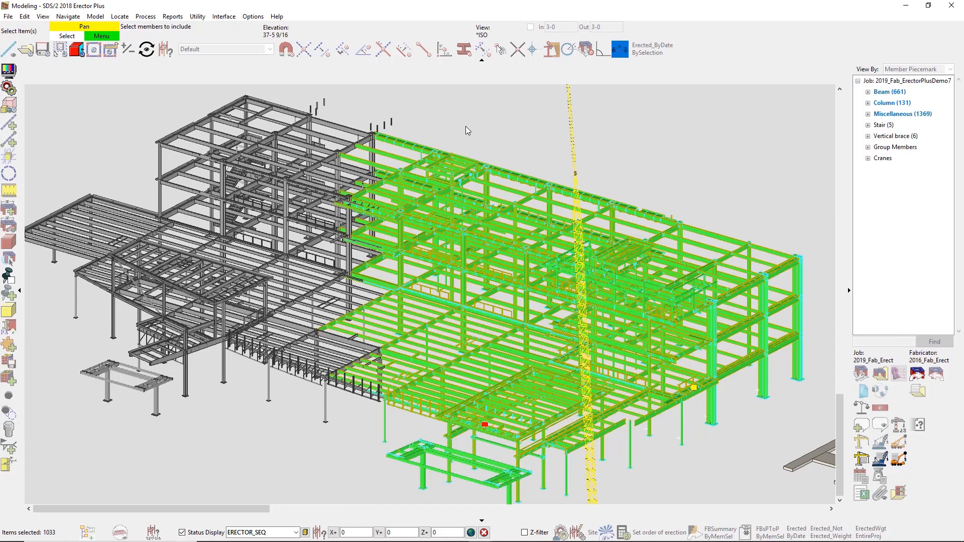
pyautogui.rightClick(465, 125)
pyautogui.click(482, 132)
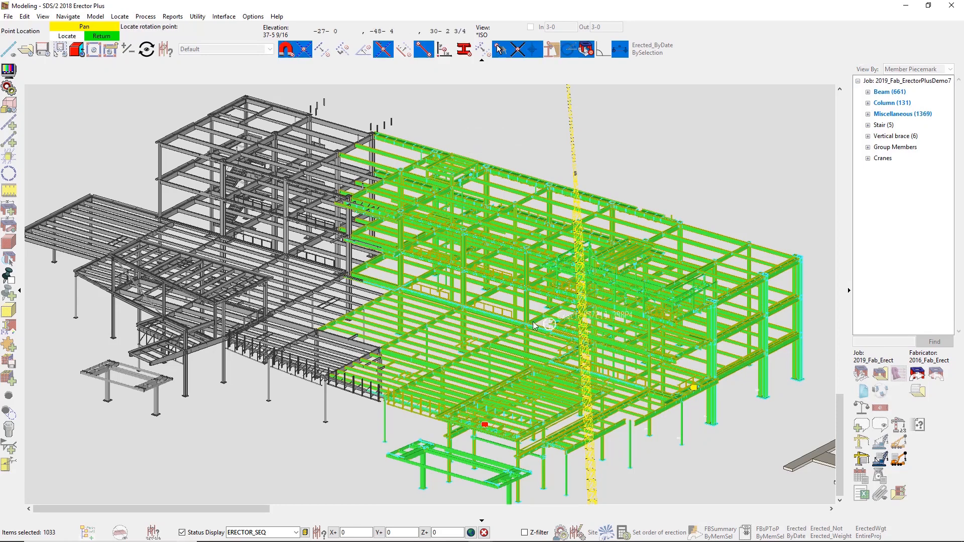
pyautogui.click(531, 324)
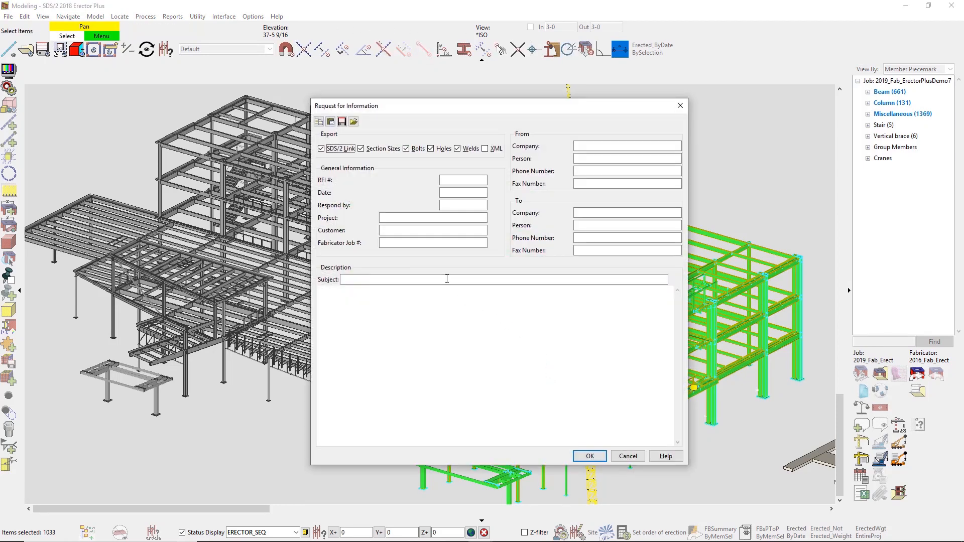
# Step: Enter ESEQ as the RFI subject and save it as RFI.pdf in the Webinar folder without opening it
pyautogui.click(447, 278)
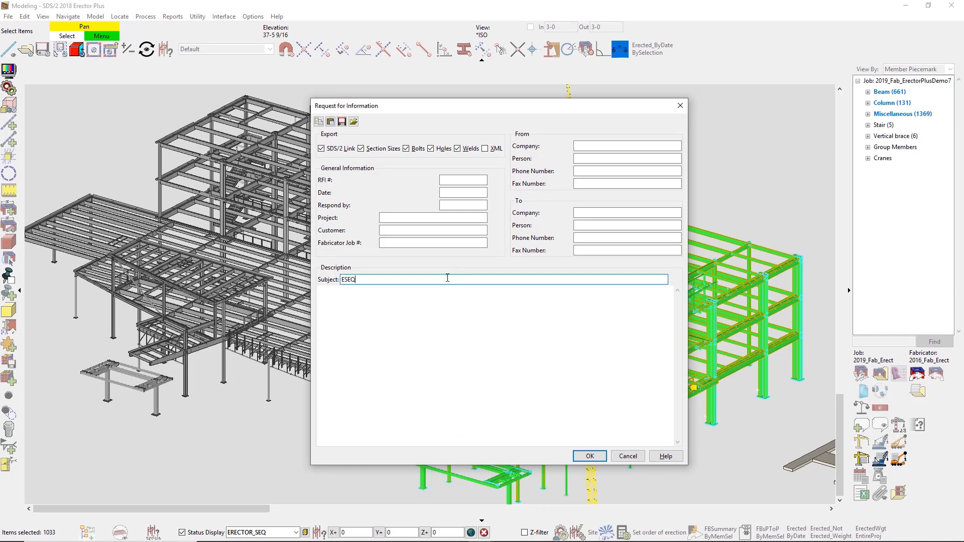
pyautogui.click(590, 456)
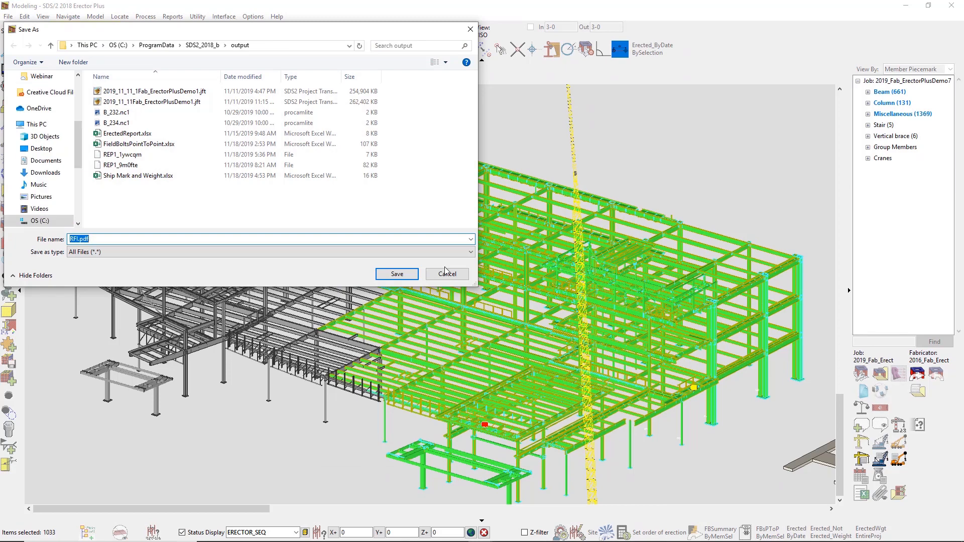
pyautogui.click(37, 75)
pyautogui.click(385, 276)
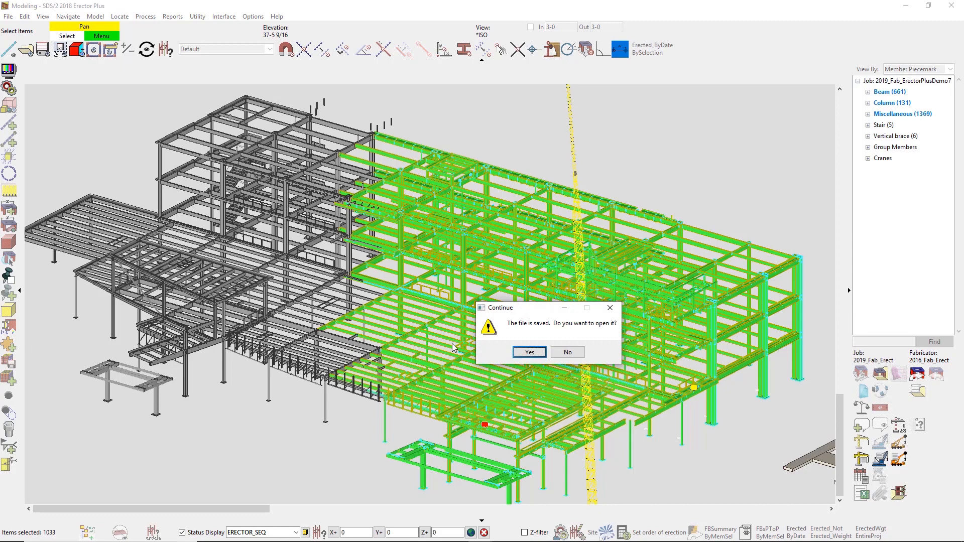
pyautogui.click(576, 354)
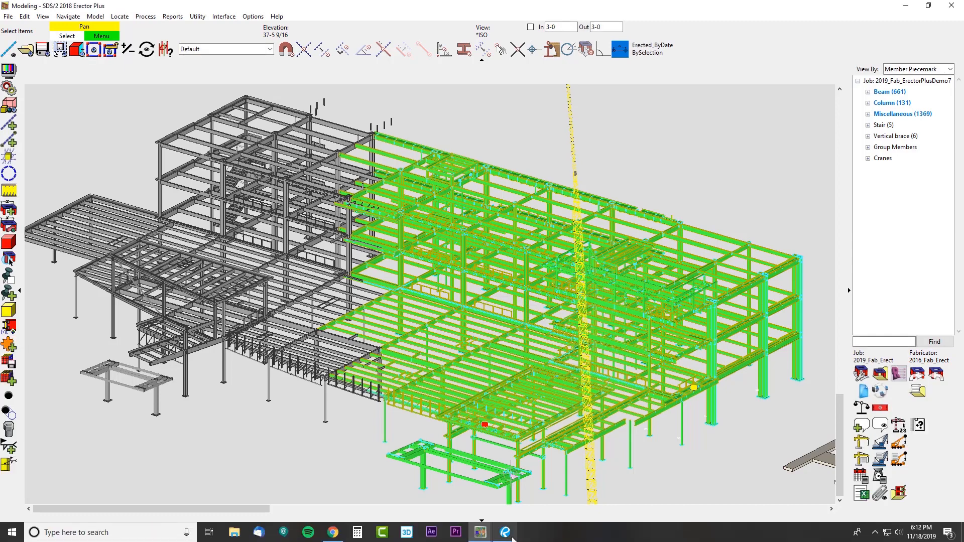
# Step: Switch to Bluebeam Revu and open RFI.pdf from the Webinar folder
pyautogui.click(505, 537)
pyautogui.click(46, 6)
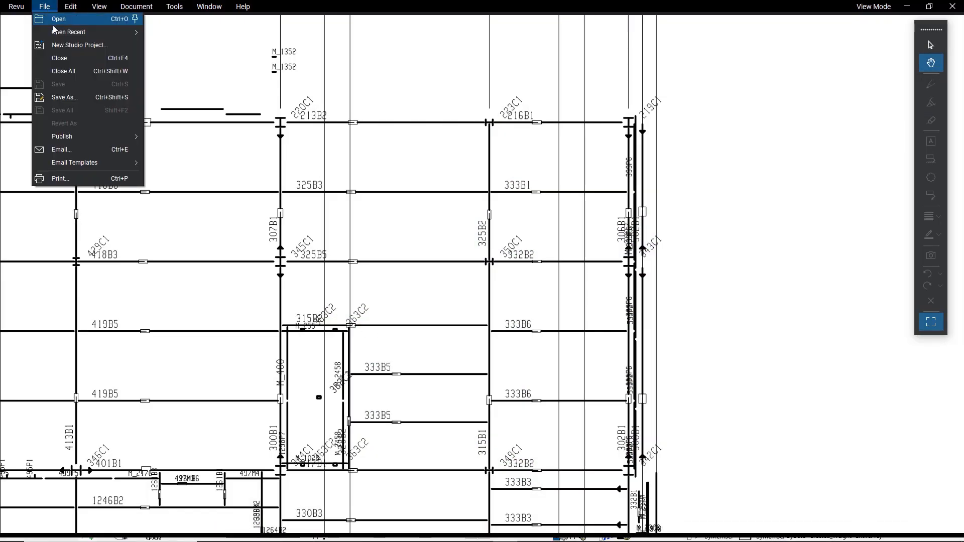
pyautogui.click(55, 21)
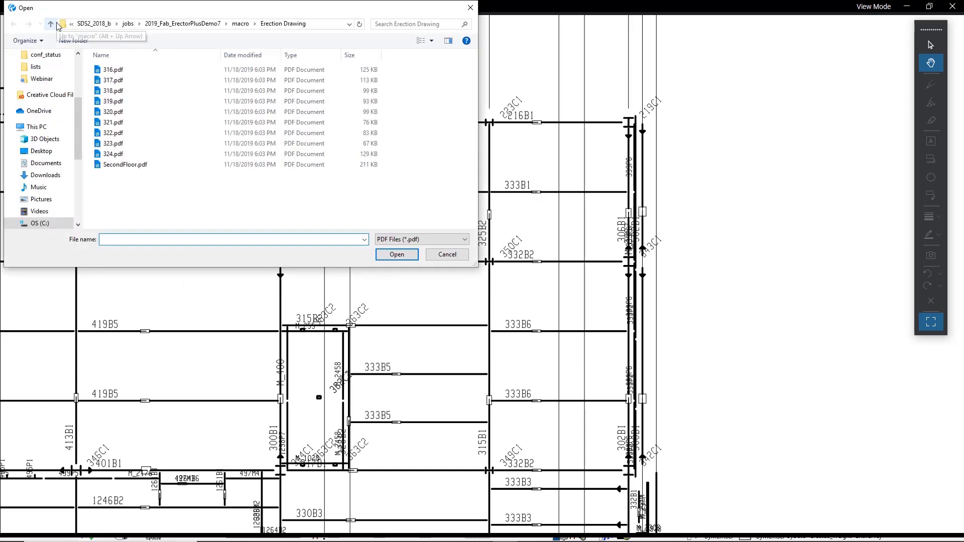
pyautogui.click(41, 79)
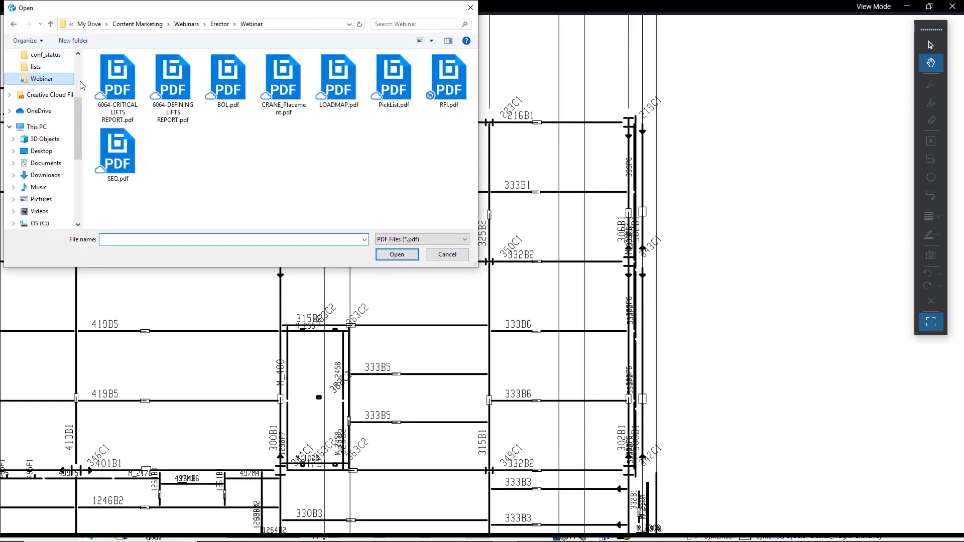
pyautogui.doubleClick(444, 87)
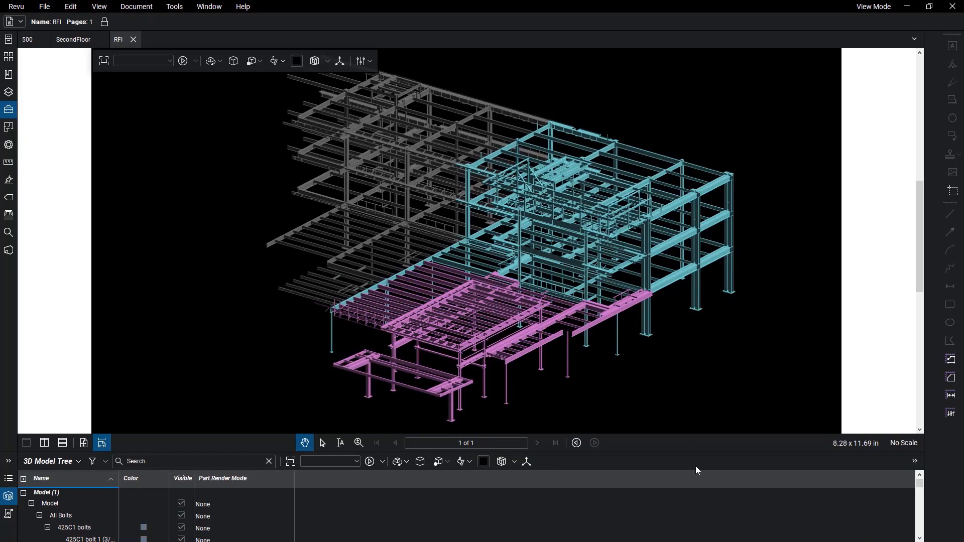
# Step: Enlarge the 3D Model Tree area, select a beam in the magenta sequence, and orbit the RFI model
pyautogui.moveTo(702, 452); pyautogui.dragTo(703, 411)
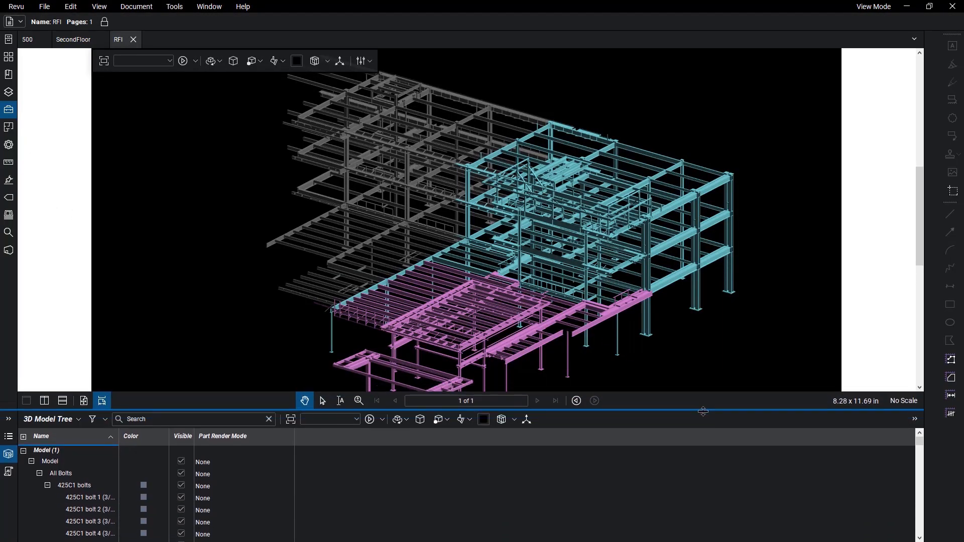
pyautogui.click(528, 308)
pyautogui.moveTo(526, 303); pyautogui.dragTo(520, 336)
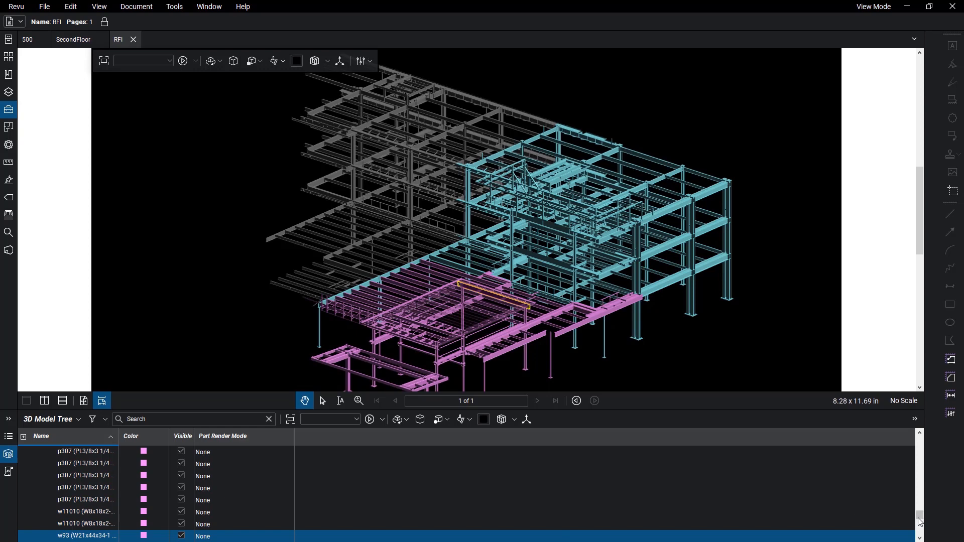
# Step: Select member 1210B1 in the model tree, zoom to two of its a751 angles, and return to SDS/2 Modeling
pyautogui.click(920, 434)
pyautogui.moveTo(920, 435); pyautogui.dragTo(920, 435)
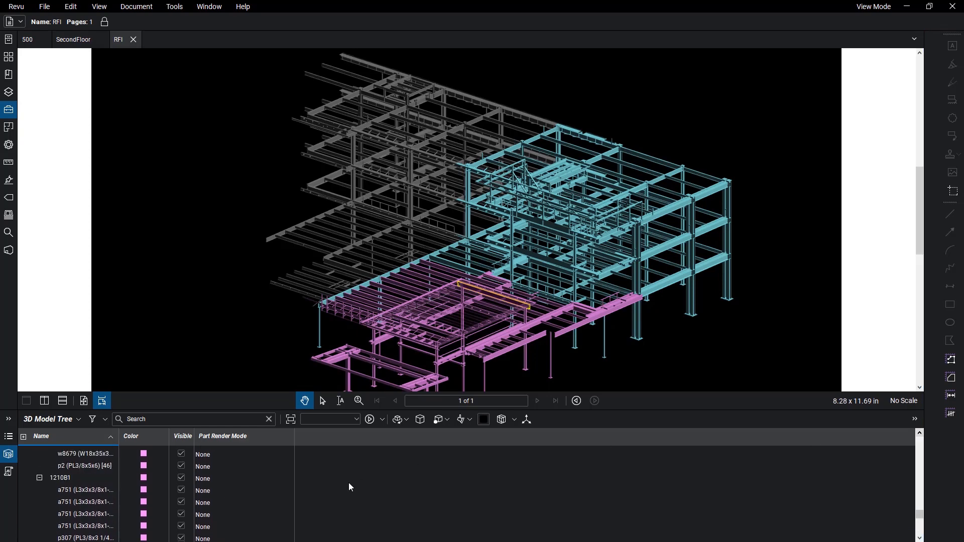
pyautogui.click(60, 478)
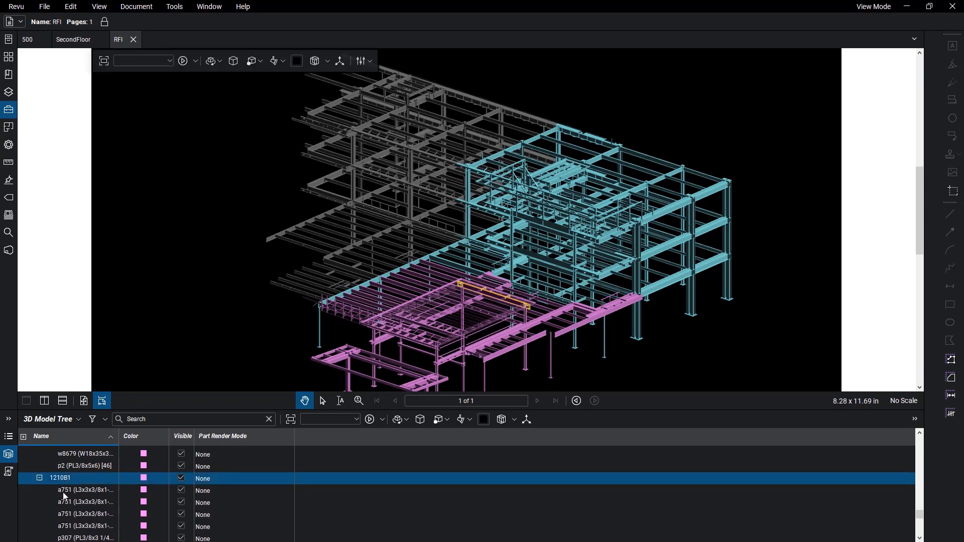
pyautogui.doubleClick(64, 492)
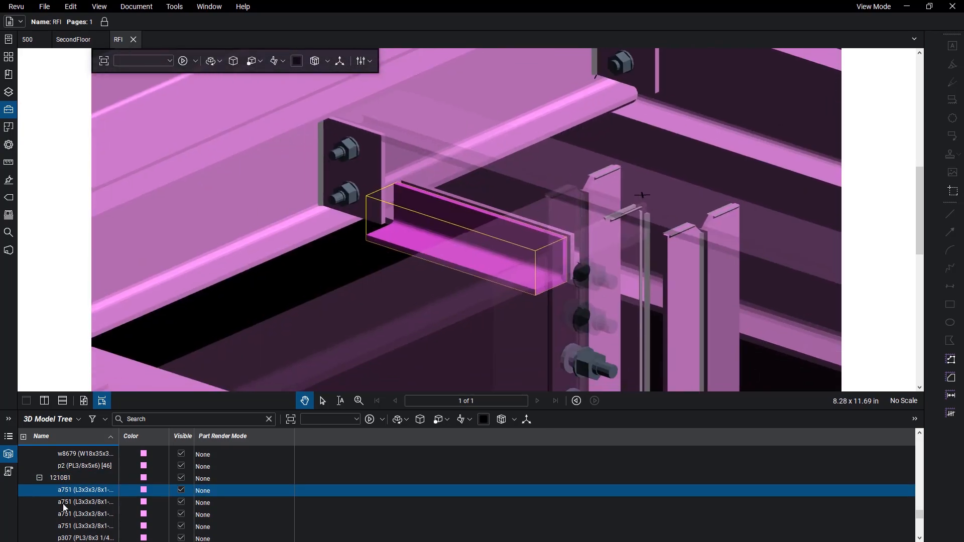
pyautogui.doubleClick(63, 515)
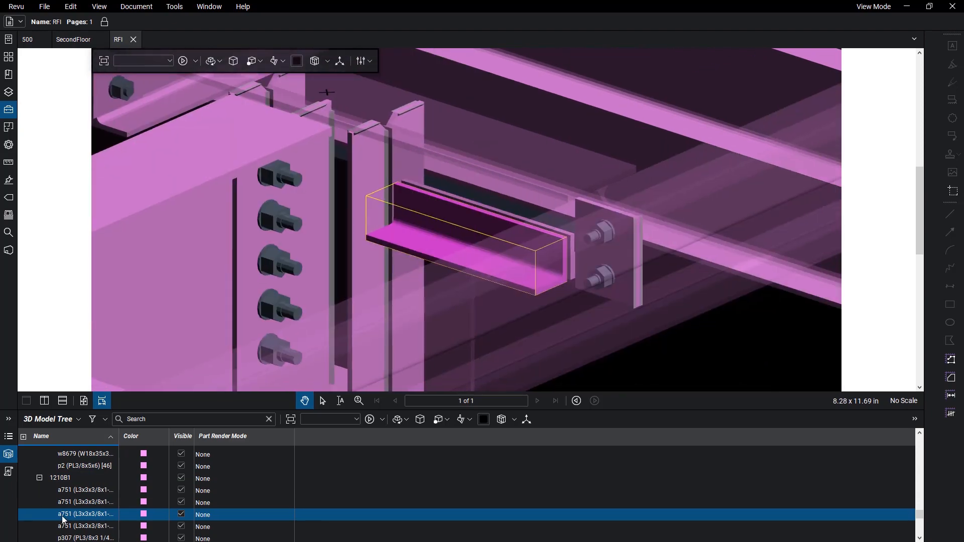
pyautogui.click(909, 7)
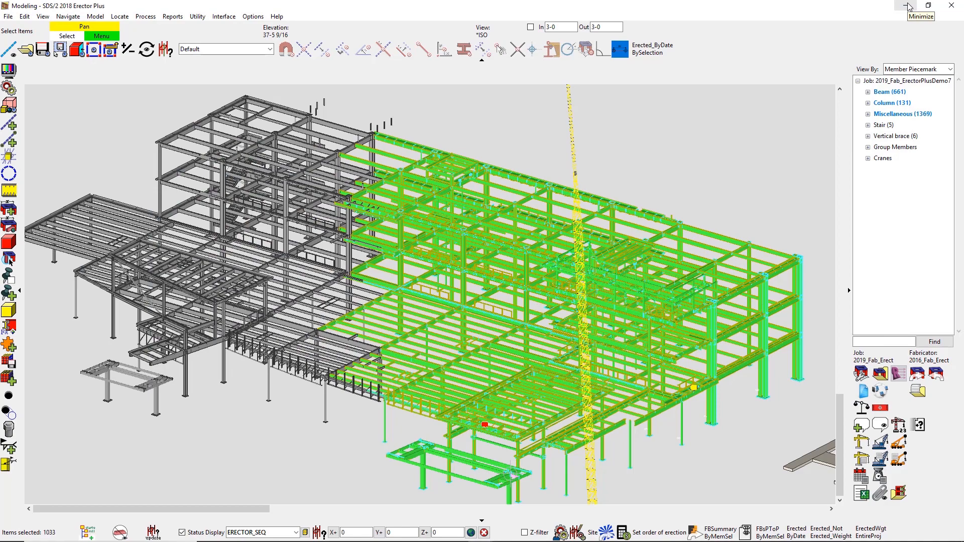
# Step: Clear the member selection and generate a Pick List Report for crane placement P1
pyautogui.click(587, 134)
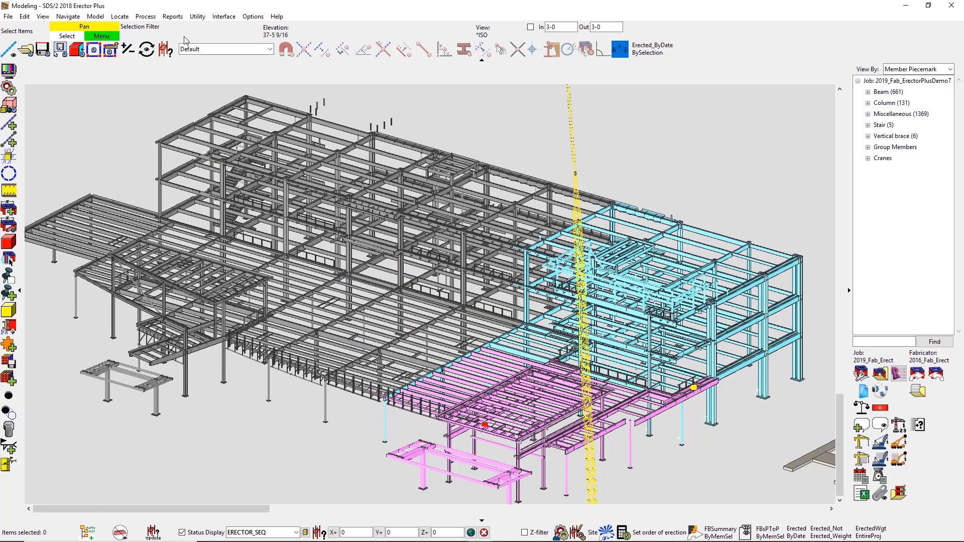
pyautogui.click(173, 16)
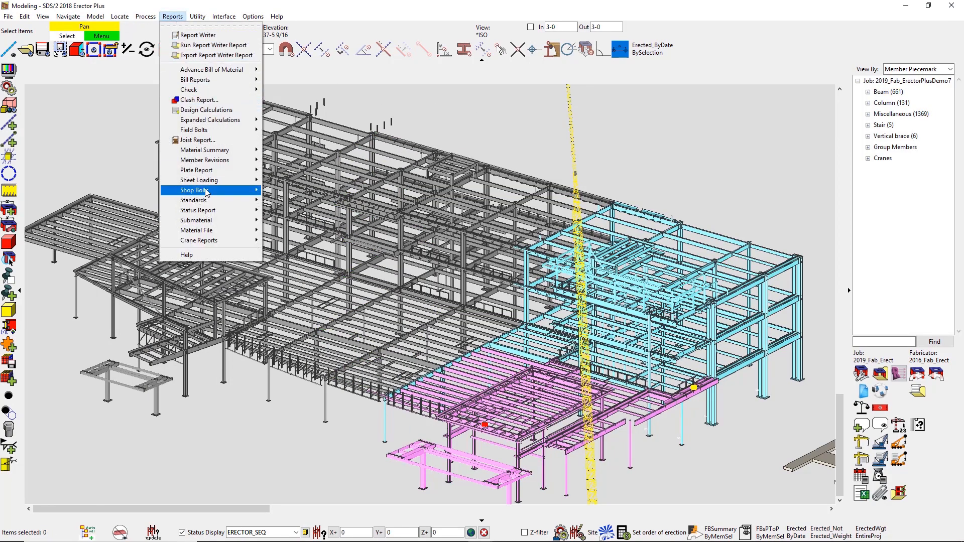
pyautogui.moveTo(221, 243)
pyautogui.click(282, 237)
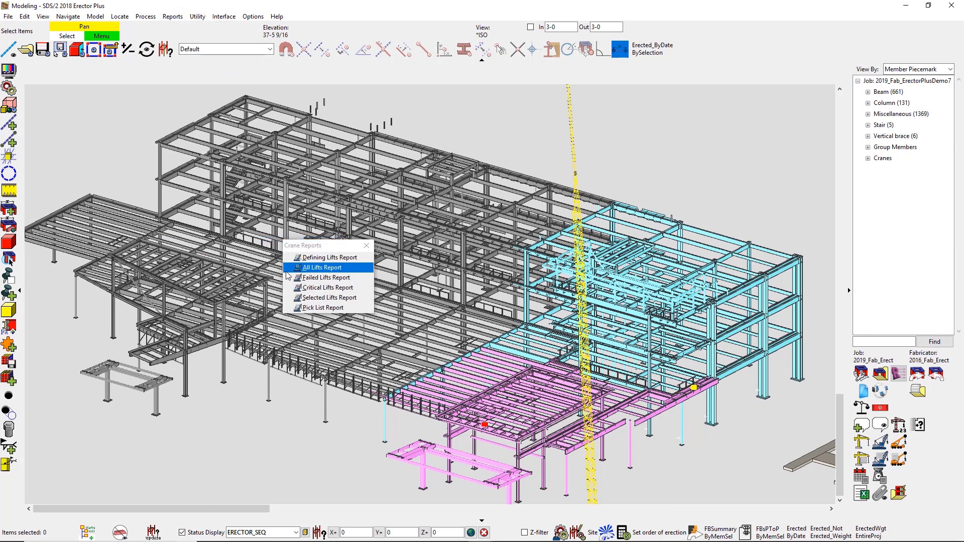
pyautogui.click(333, 308)
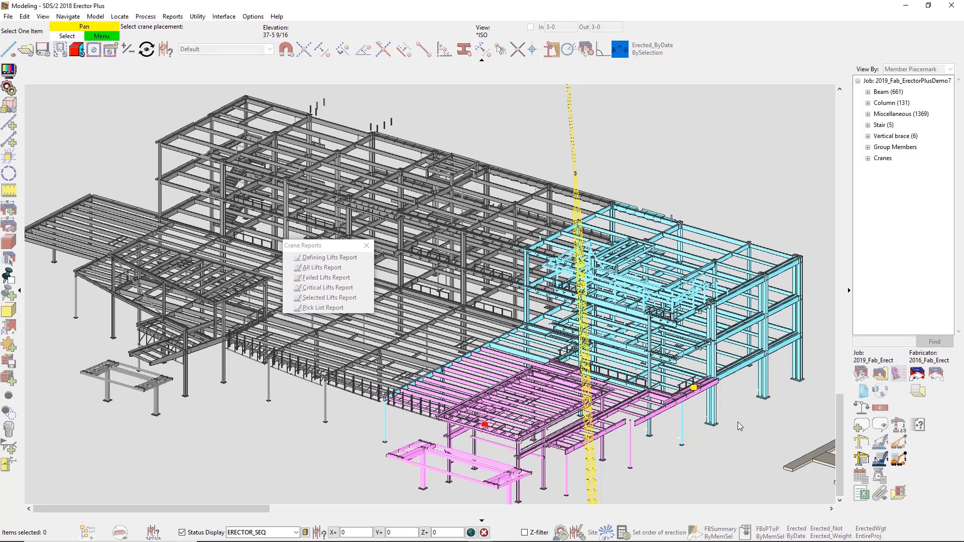
pyautogui.click(827, 459)
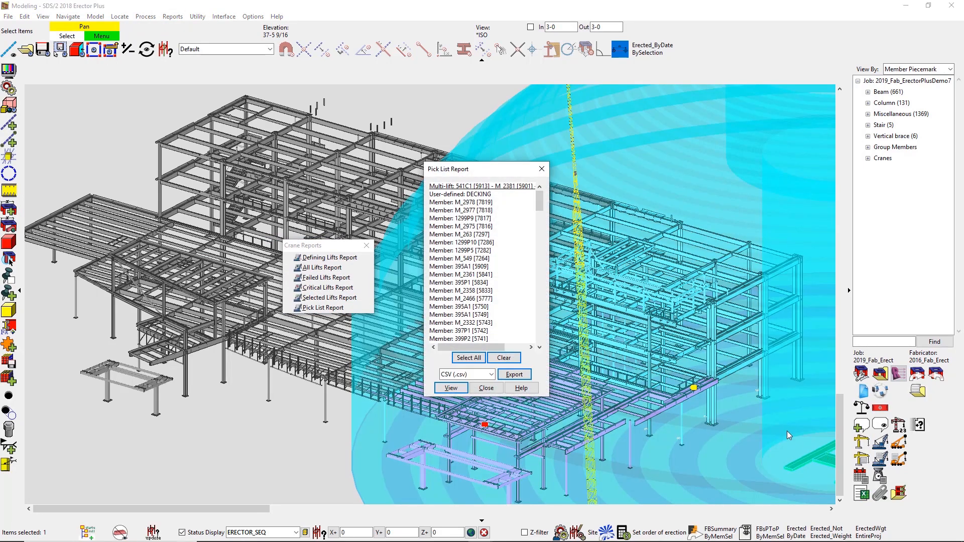
# Step: Select every lift in the Pick List Report and export it as a PDF named PickList in the Webinar folder
pyautogui.click(467, 358)
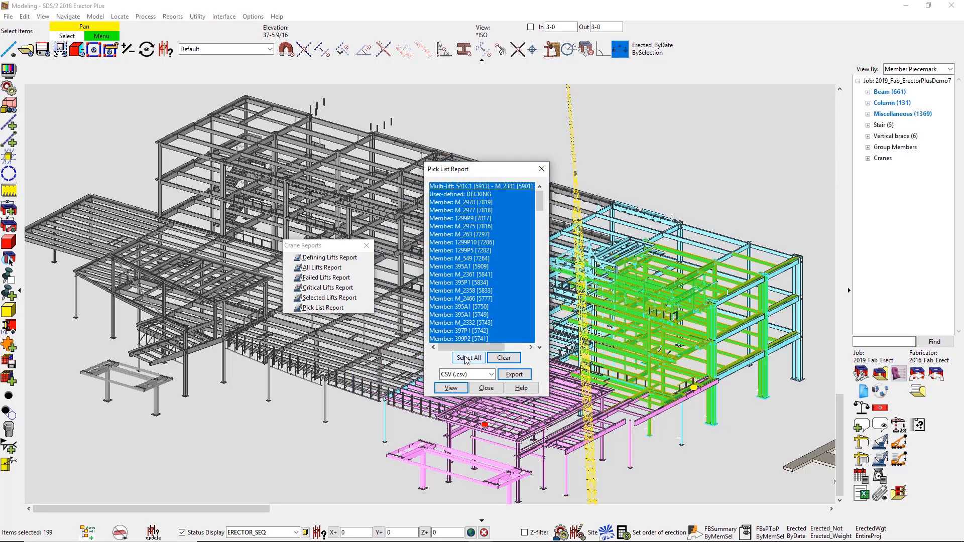
pyautogui.click(491, 375)
pyautogui.click(475, 405)
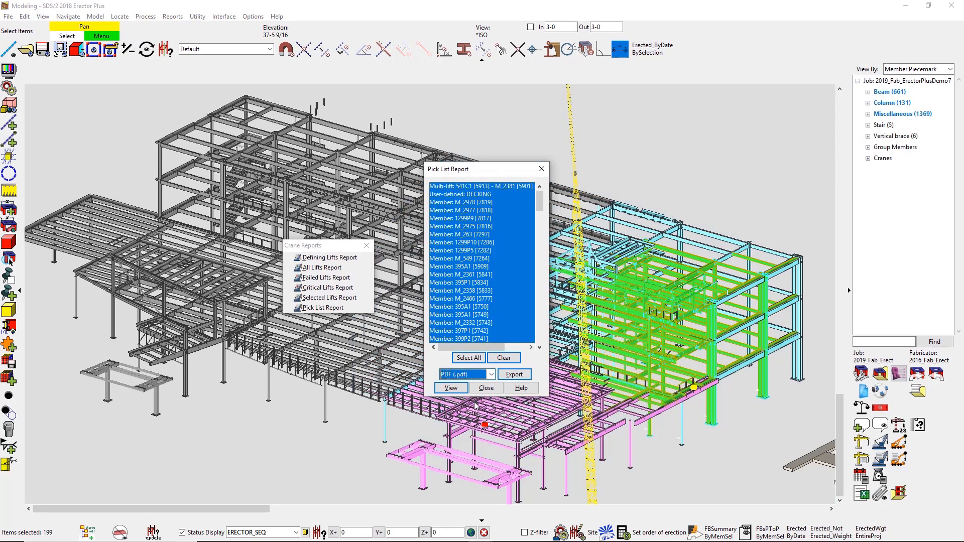
pyautogui.click(507, 376)
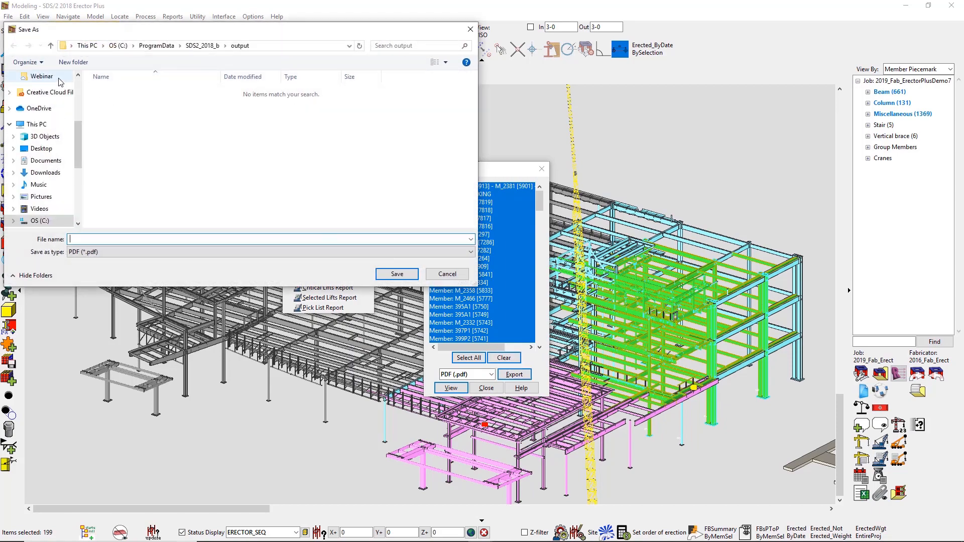
pyautogui.click(57, 78)
pyautogui.click(126, 239)
pyautogui.write('PickList')
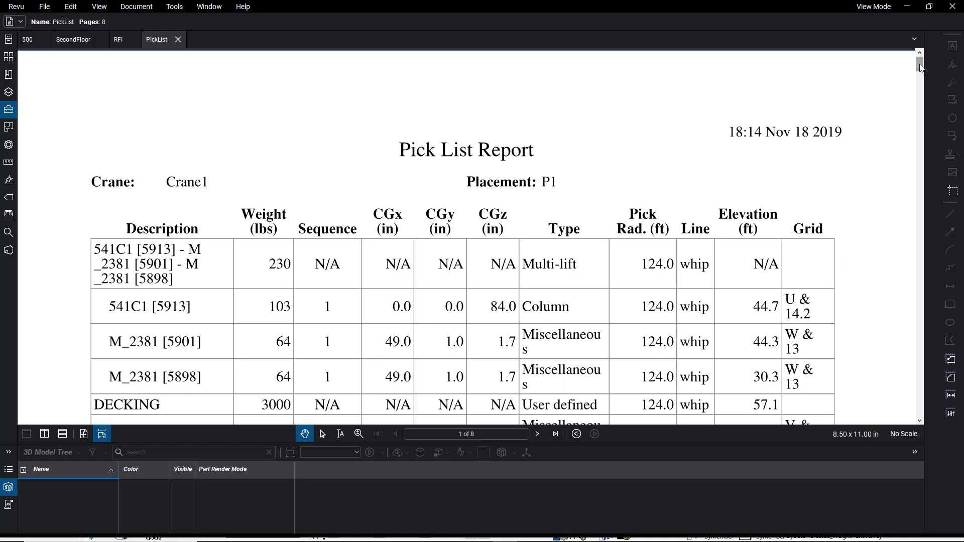
# Step: Review the PickList PDF down to the start of its second page and return to SDS/2 Modeling
pyautogui.moveTo(920, 68); pyautogui.dragTo(939, 104)
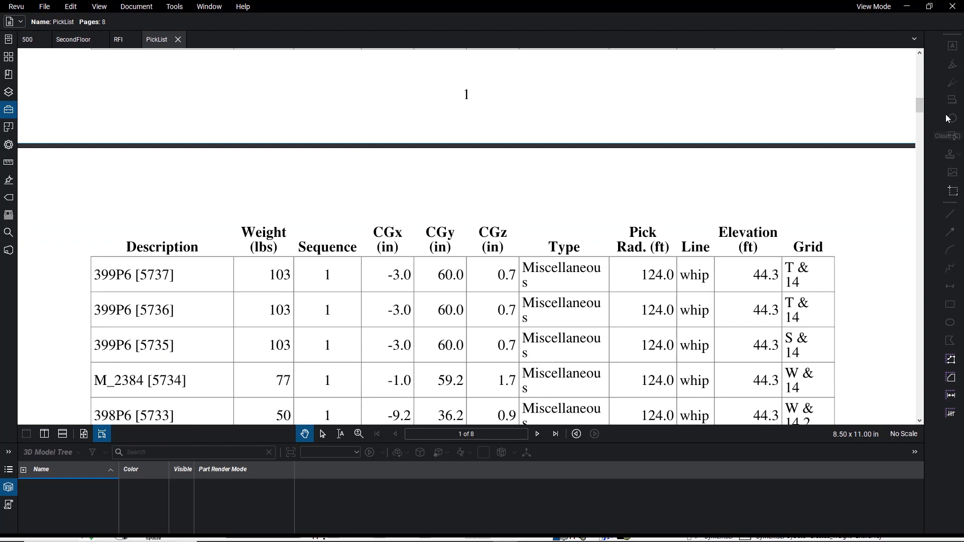
pyautogui.click(908, 7)
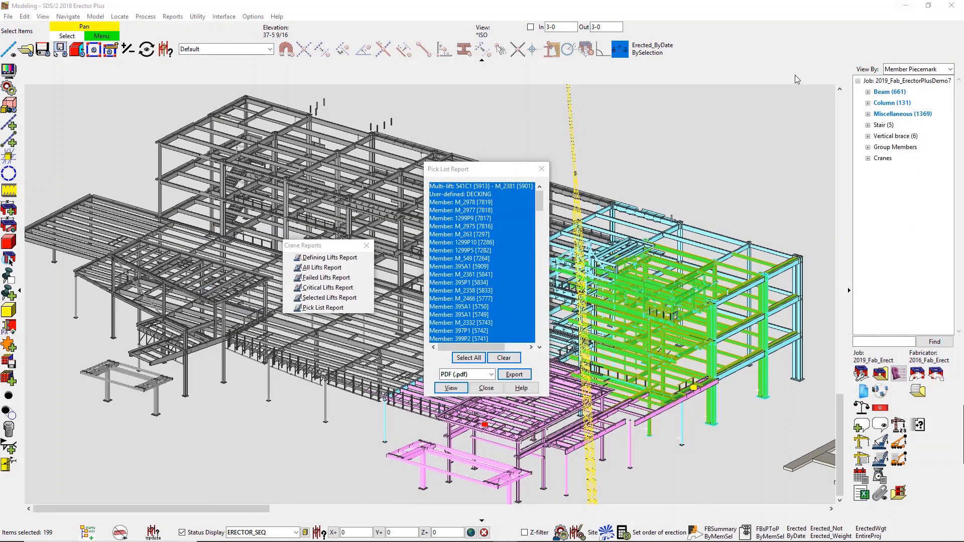
# Step: Go over the other available crane report types and close the Pick List Report
pyautogui.click(346, 267)
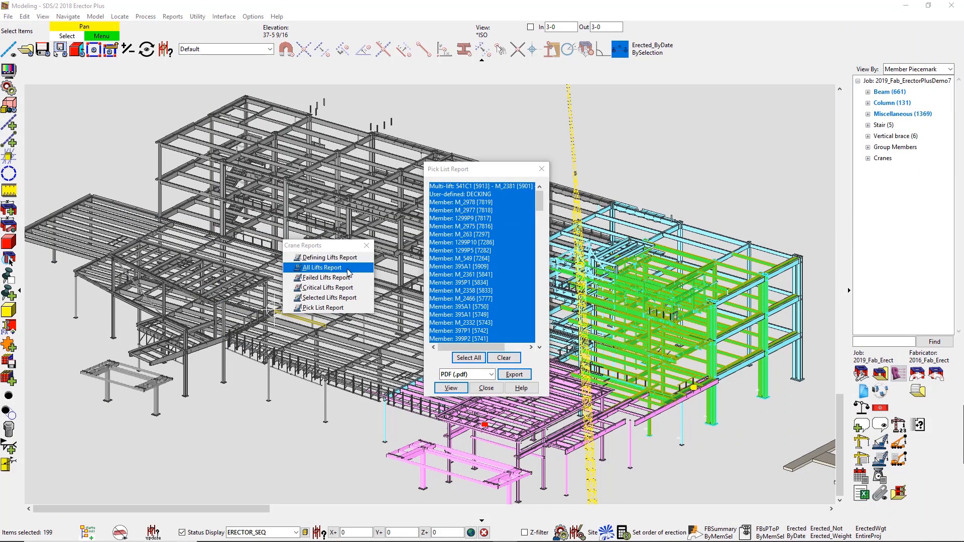
pyautogui.click(354, 279)
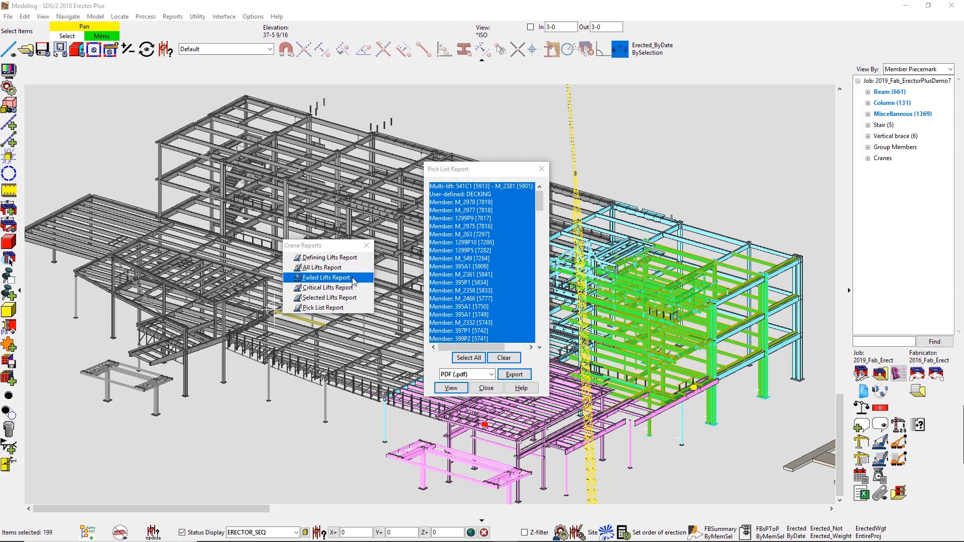
pyautogui.click(354, 288)
pyautogui.click(356, 297)
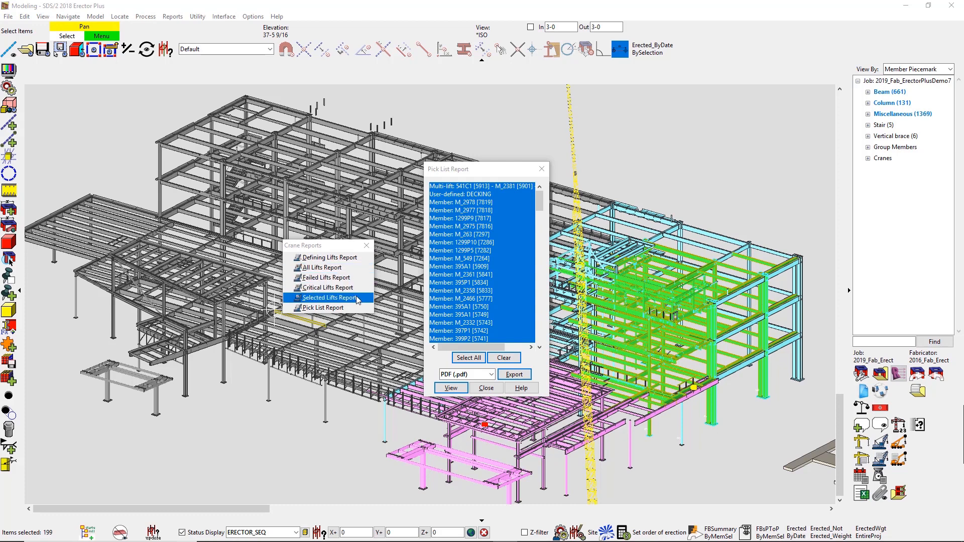
pyautogui.click(358, 308)
pyautogui.click(486, 391)
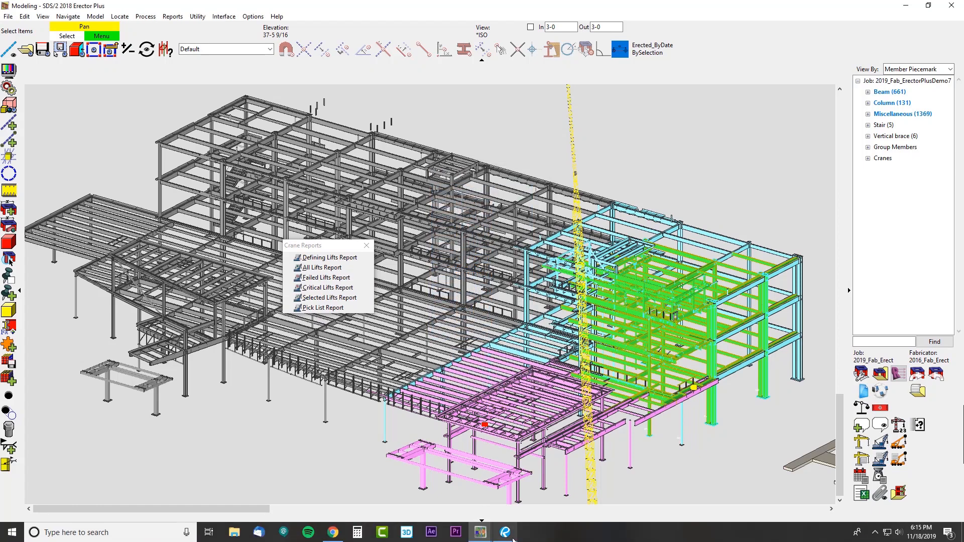
# Step: Switch to Bluebeam Revu, open 6064-CRITICAL LIFTS REPORT.pdf, and review its critical lifts and capacity calculations
pyautogui.click(505, 533)
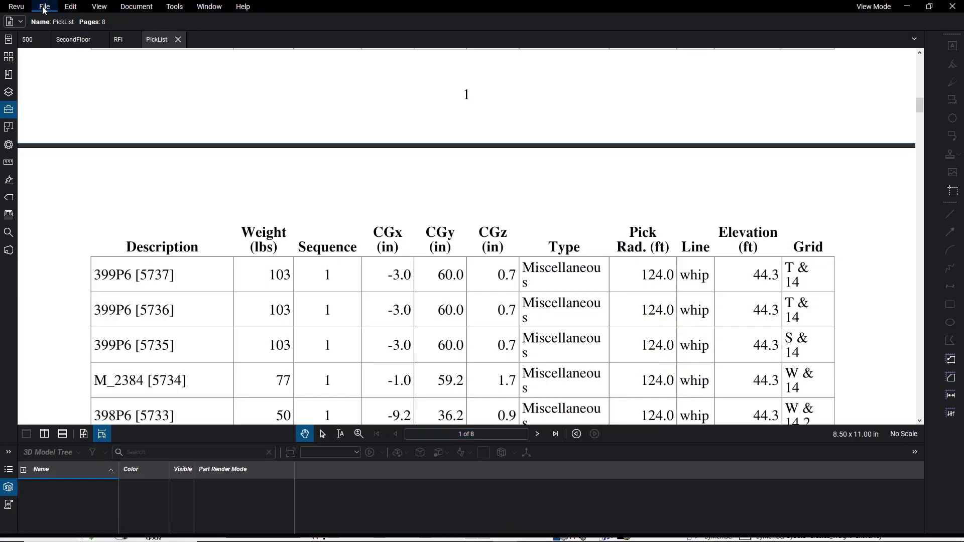
pyautogui.click(43, 8)
pyautogui.click(53, 20)
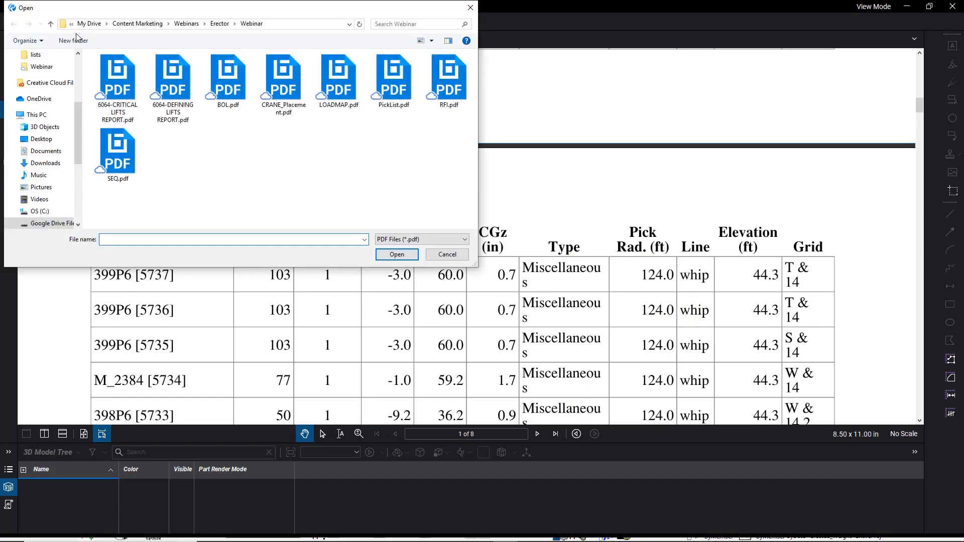
pyautogui.doubleClick(123, 85)
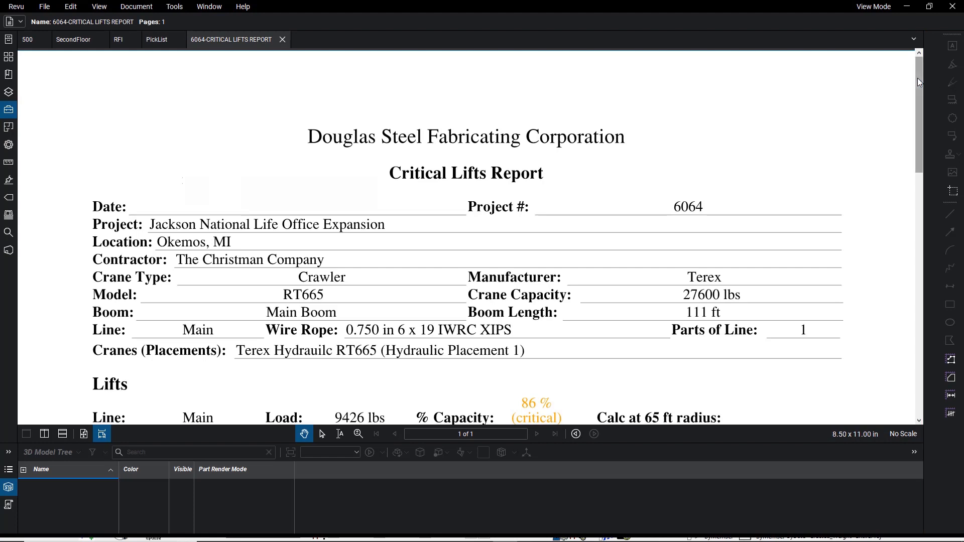
pyautogui.moveTo(918, 79); pyautogui.dragTo(932, 238)
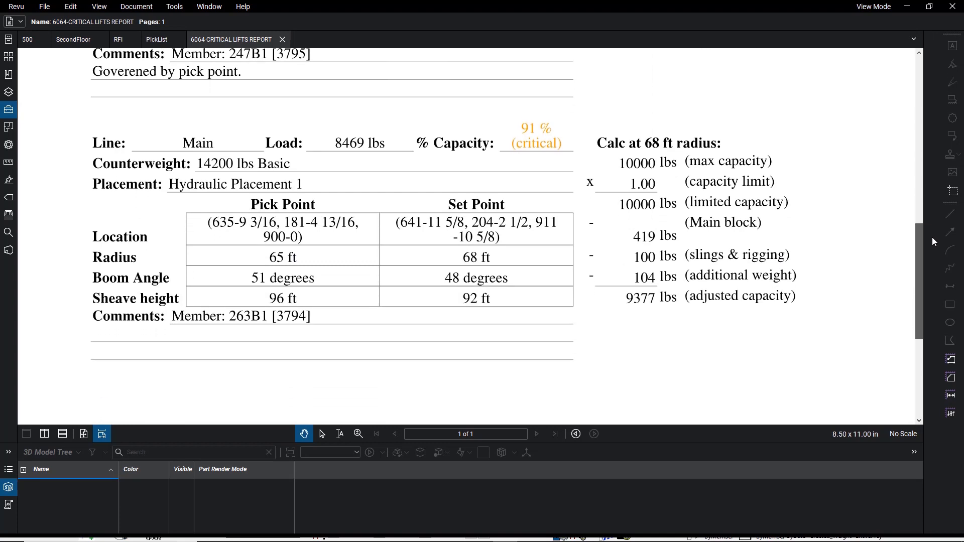
pyautogui.scroll(12, 818, 303)
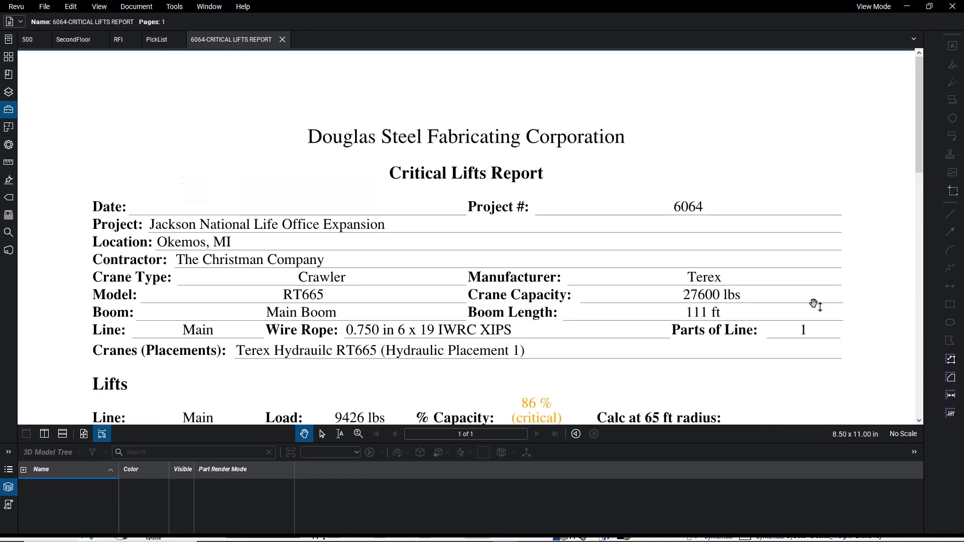
# Step: Open 6064-DEFINING LIFTS REPORT.pdf and review the lifts and capacity calculations on its first page
pyautogui.click(45, 8)
pyautogui.click(55, 21)
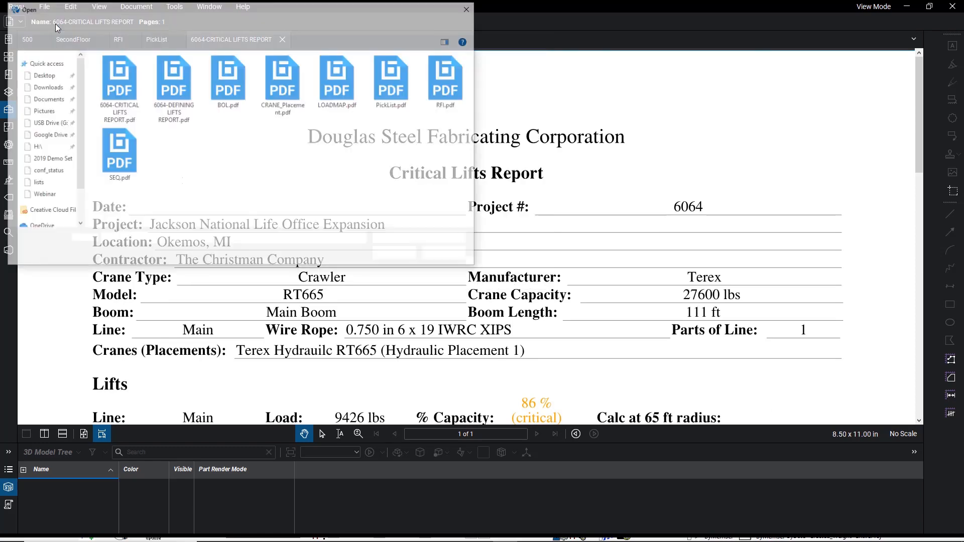
pyautogui.doubleClick(175, 90)
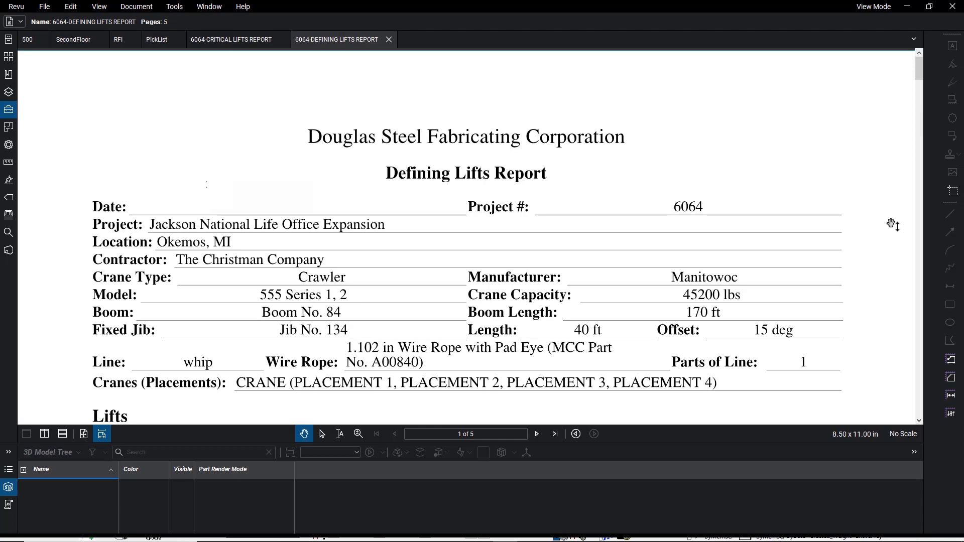
pyautogui.scroll(-5, 894, 225)
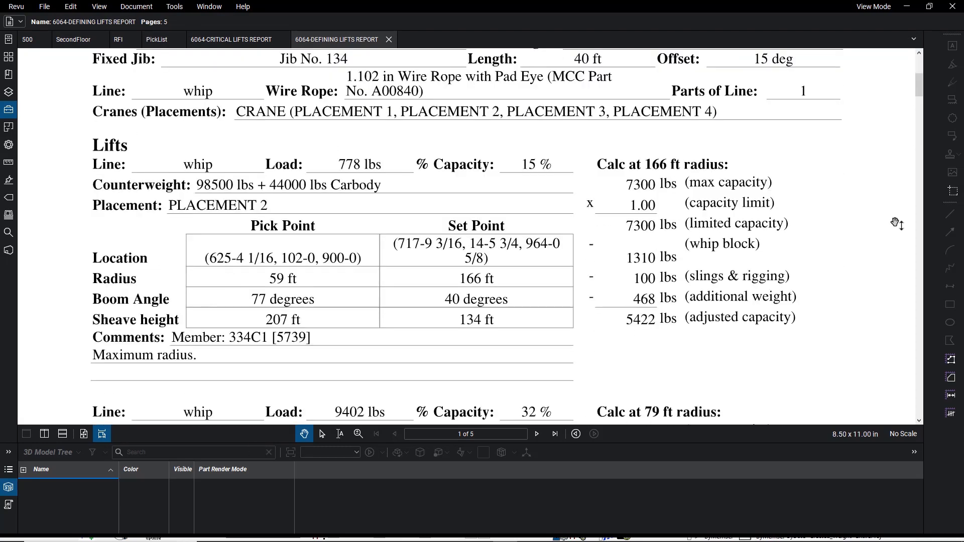
pyautogui.scroll(-5, 896, 223)
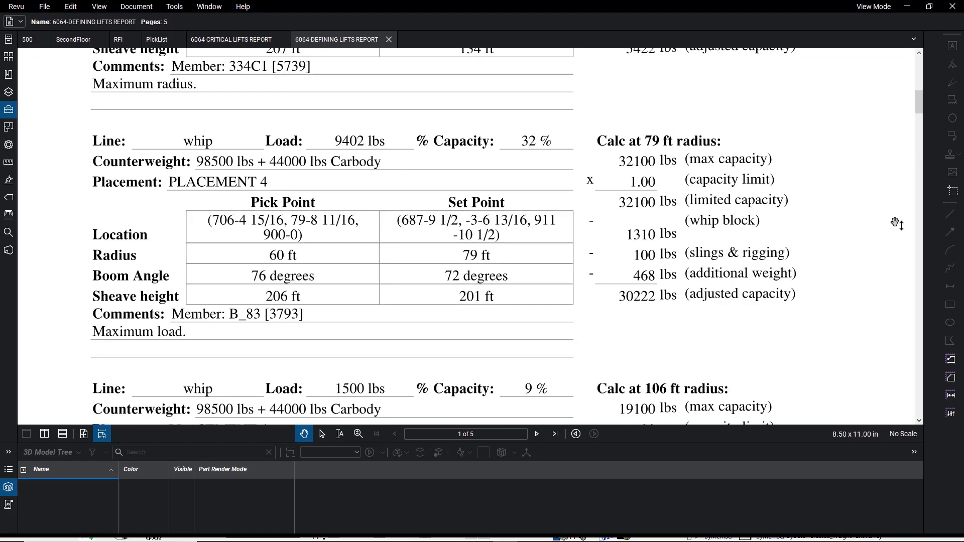
pyautogui.scroll(-5, 895, 223)
pyautogui.scroll(3, 896, 223)
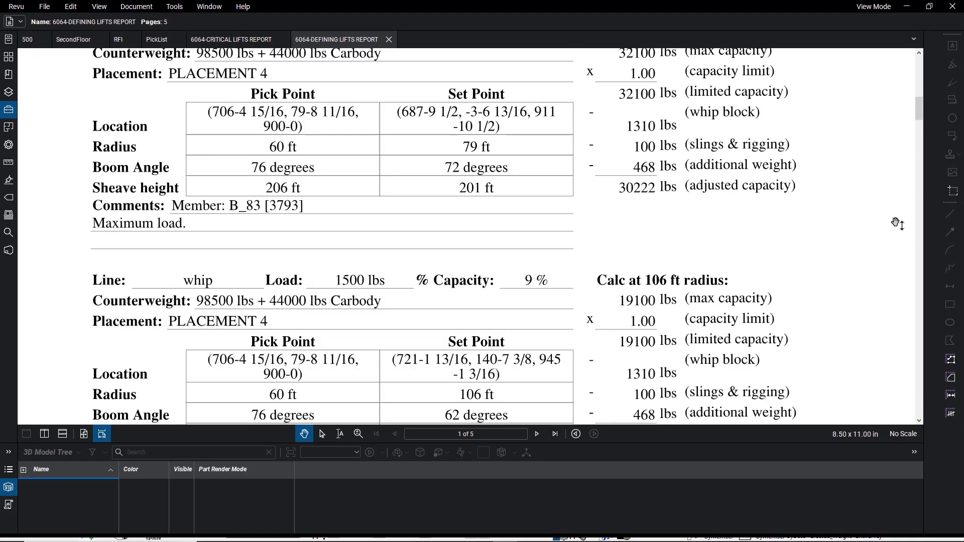
pyautogui.scroll(-2, 895, 223)
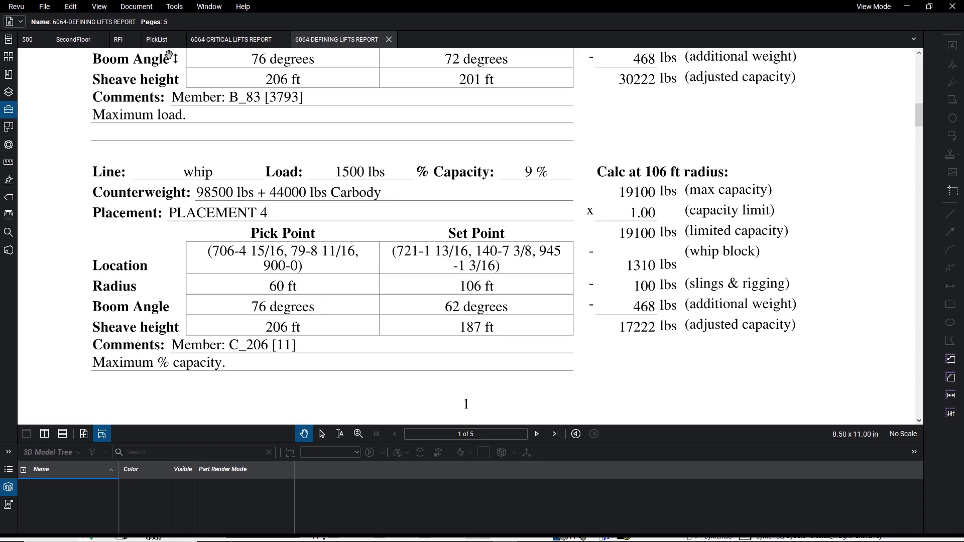
# Step: Open CRANE_Placement.pdf and examine the crane and hydraulic placements on the site layout up close
pyautogui.click(44, 7)
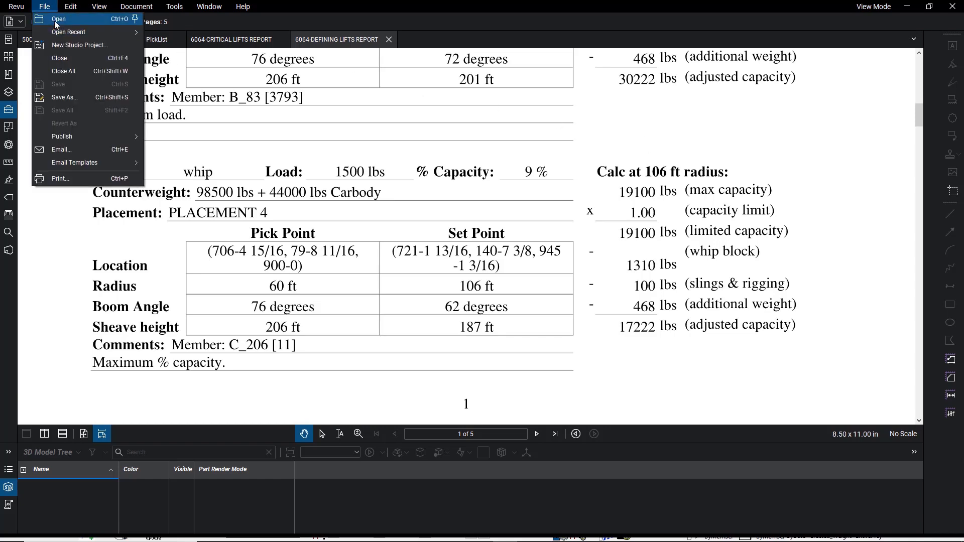
pyautogui.click(58, 19)
pyautogui.doubleClick(283, 80)
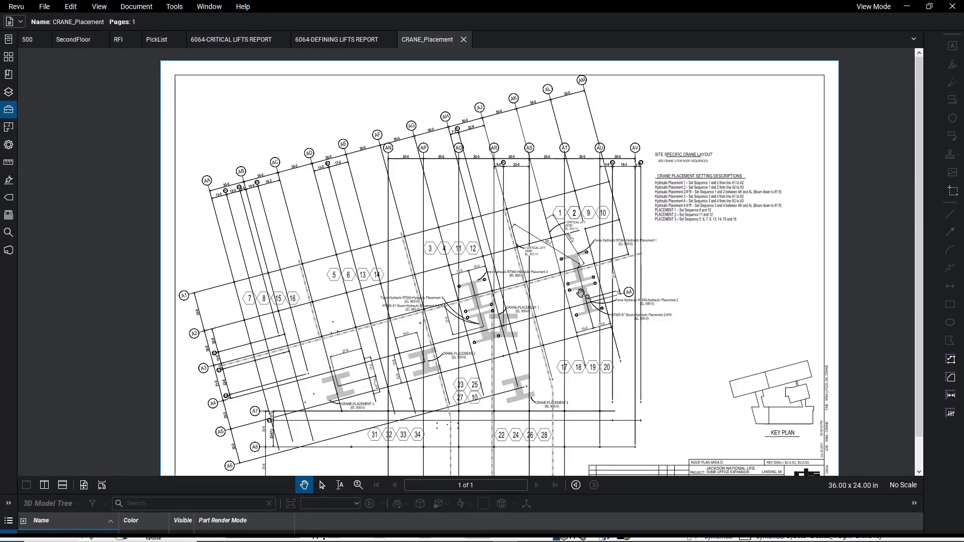
pyautogui.moveTo(576, 343); pyautogui.dragTo(556, 315)
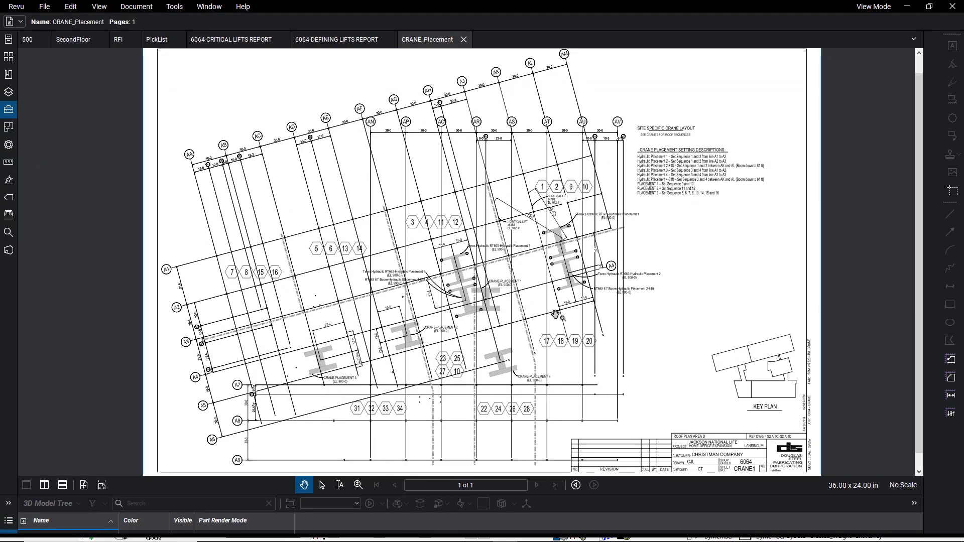
pyautogui.scroll(5, 502, 382)
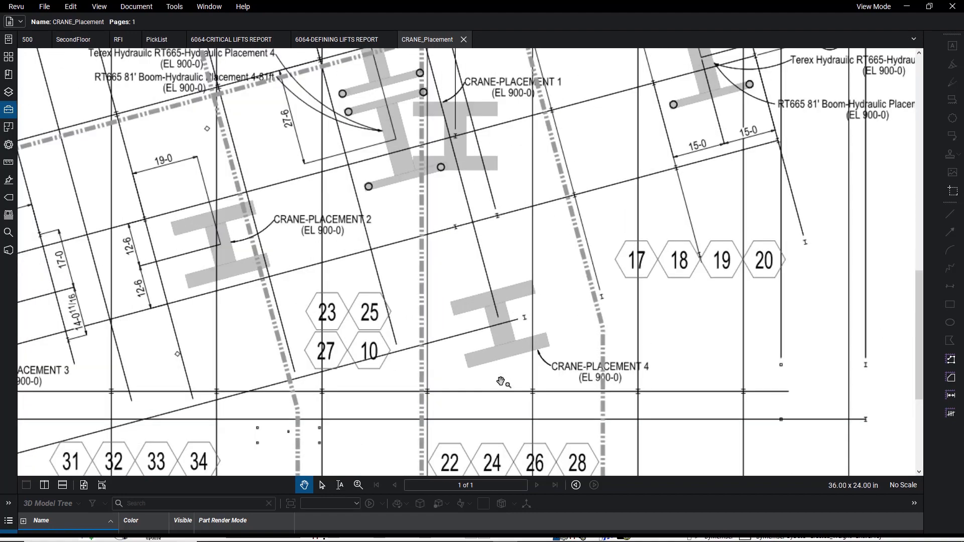
pyautogui.scroll(1, 501, 382)
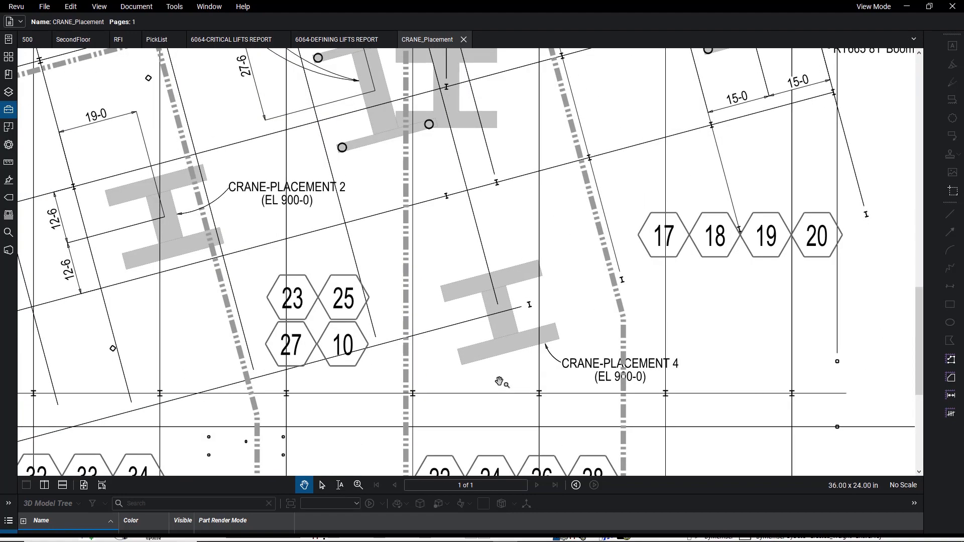
pyautogui.moveTo(401, 202); pyautogui.dragTo(448, 380)
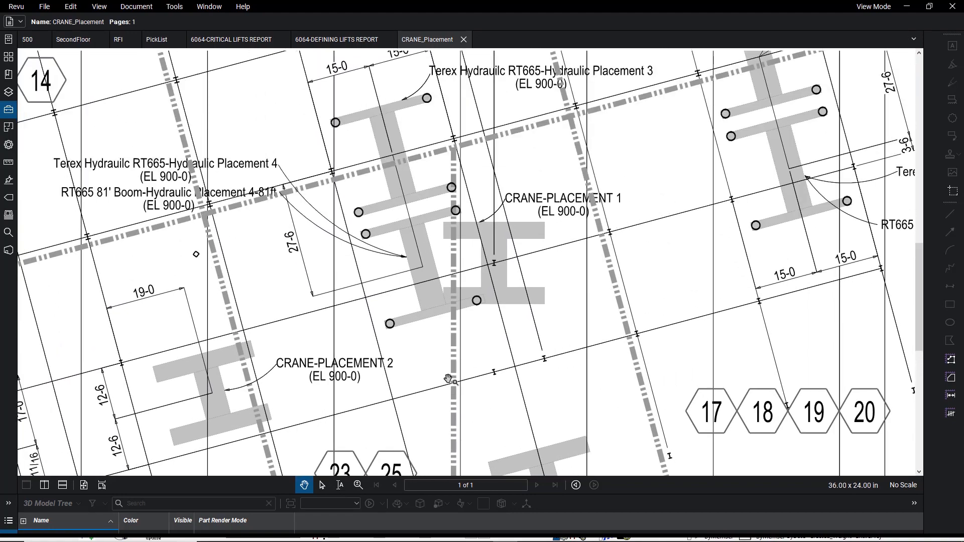
pyautogui.moveTo(683, 237)
pyautogui.mouseDown()
pyautogui.moveTo(558, 338)
pyautogui.moveTo(464, 395)
pyautogui.mouseUp()
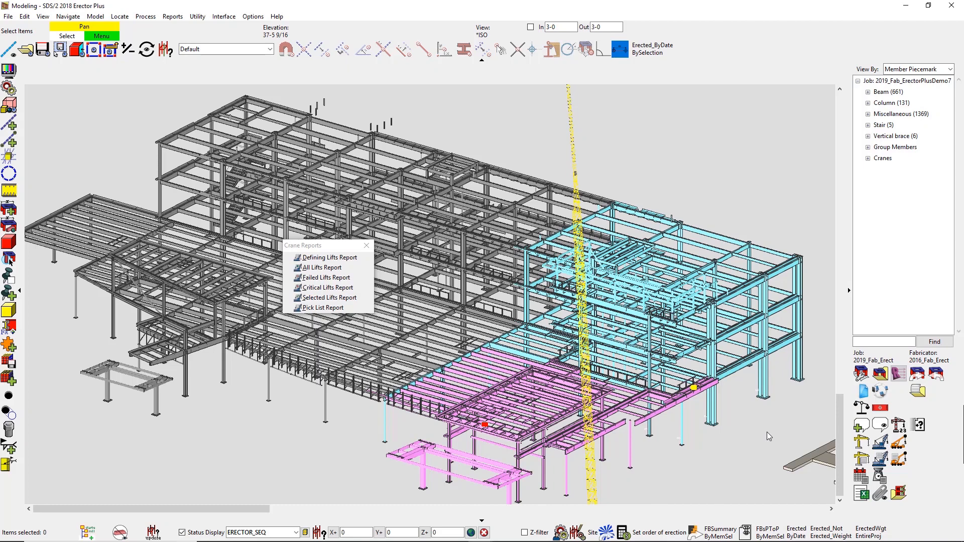
# Step: Open the 343C1 column at the building's near corner and review its shipping and erection dates in the member status
pyautogui.doubleClick(760, 377)
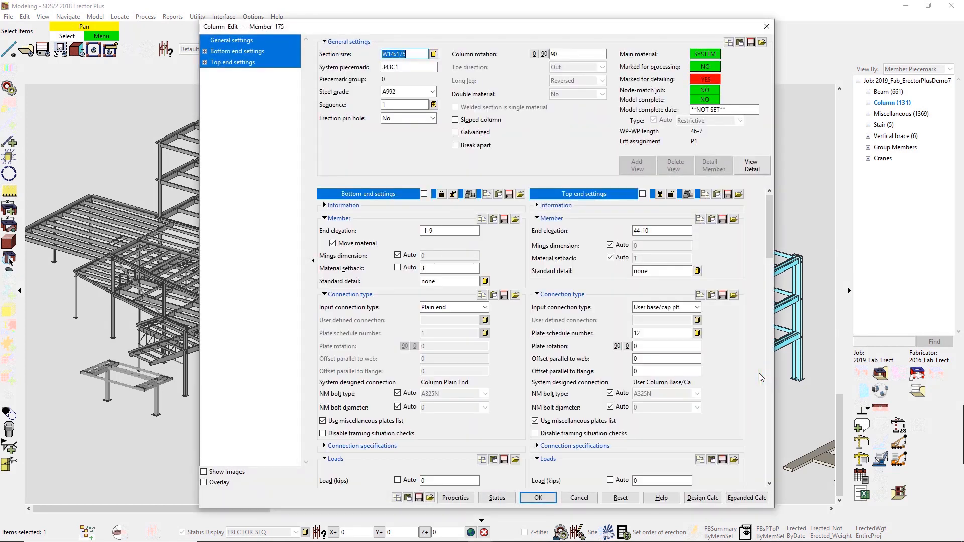
pyautogui.click(496, 498)
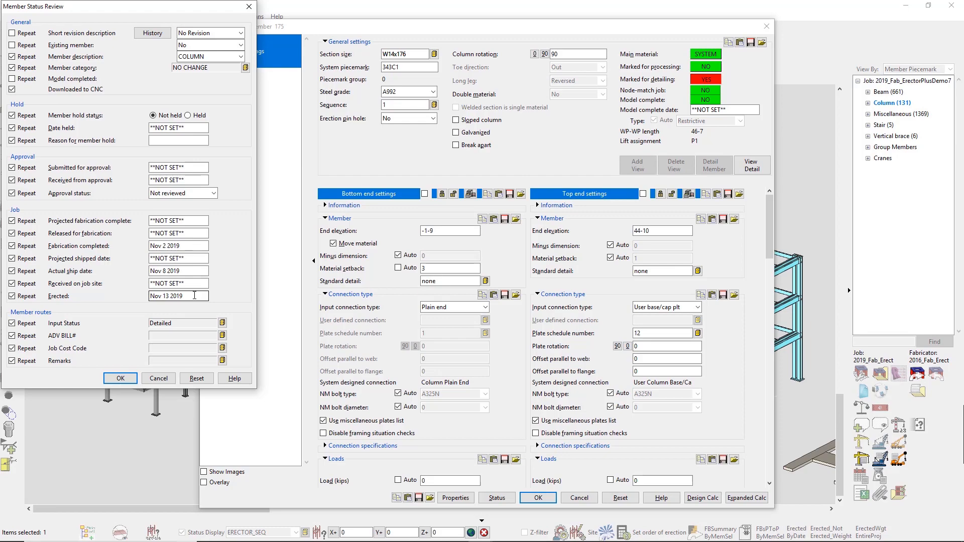
pyautogui.click(121, 378)
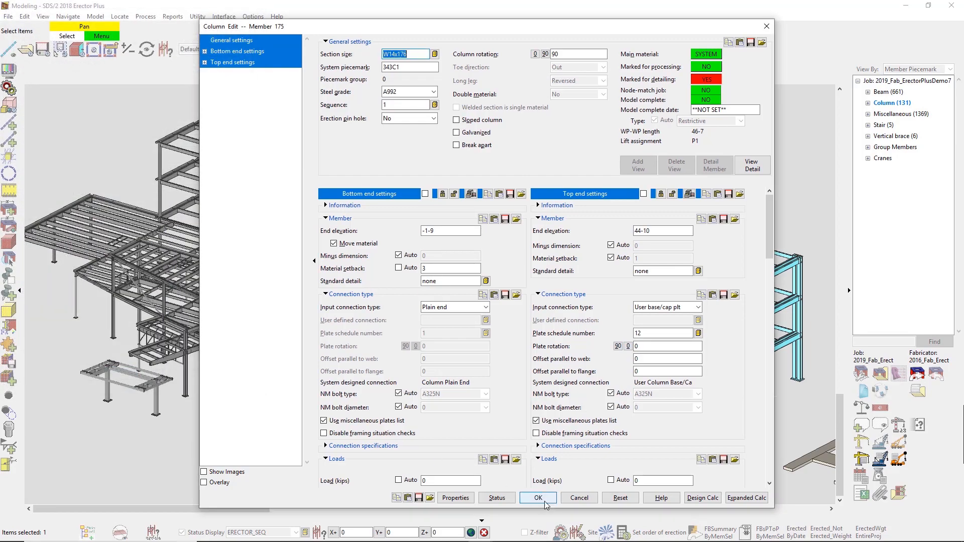
pyautogui.click(538, 498)
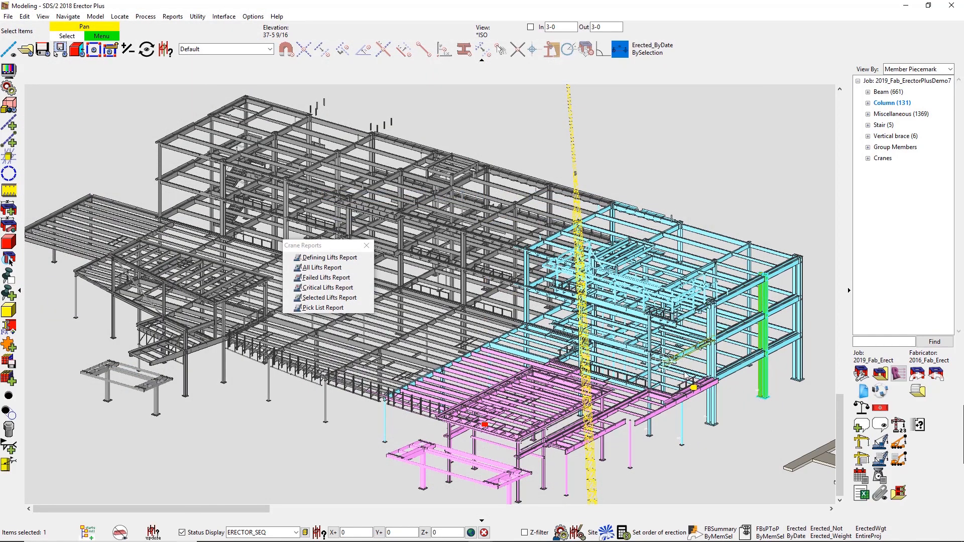
# Step: Close the crane reports list and switch the model's status display to ERECTED
pyautogui.click(367, 246)
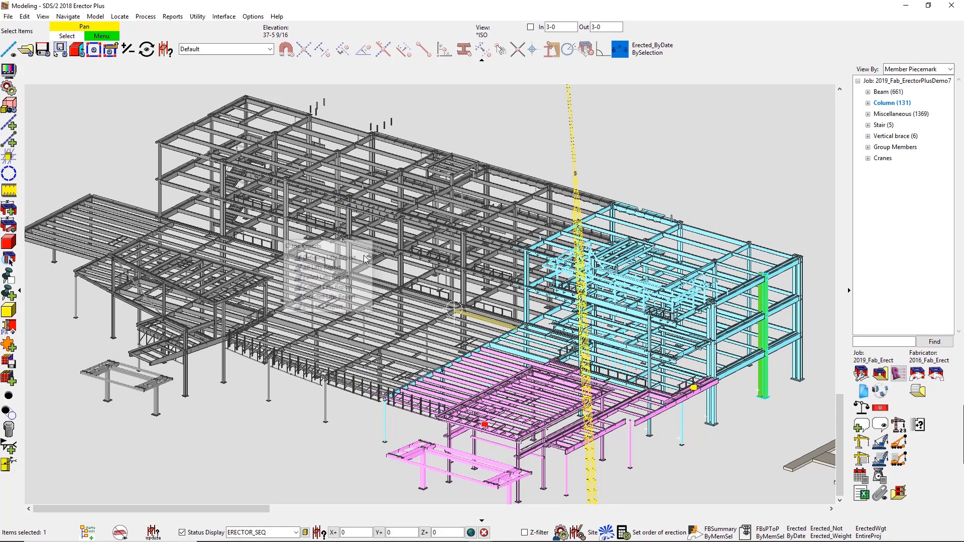
pyautogui.click(296, 533)
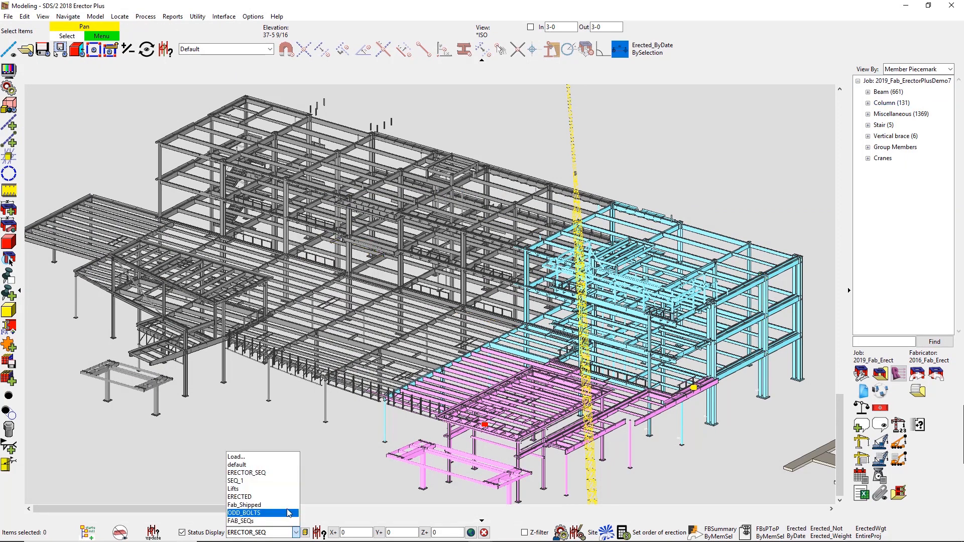
pyautogui.click(271, 497)
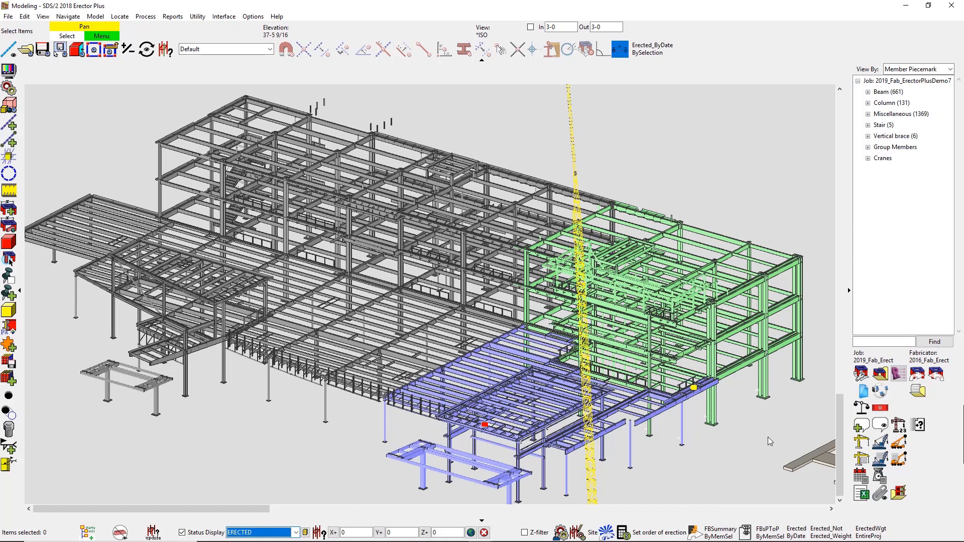
# Step: Run a Full Station status import with all Approval and Erector statuses selected, using the default SDS2StatusTransfer file
pyautogui.click(882, 392)
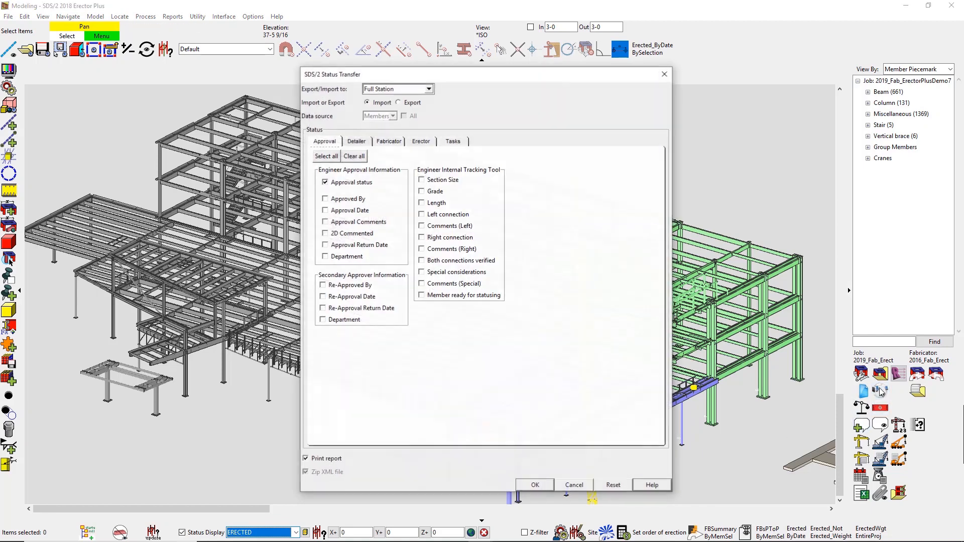
pyautogui.click(326, 156)
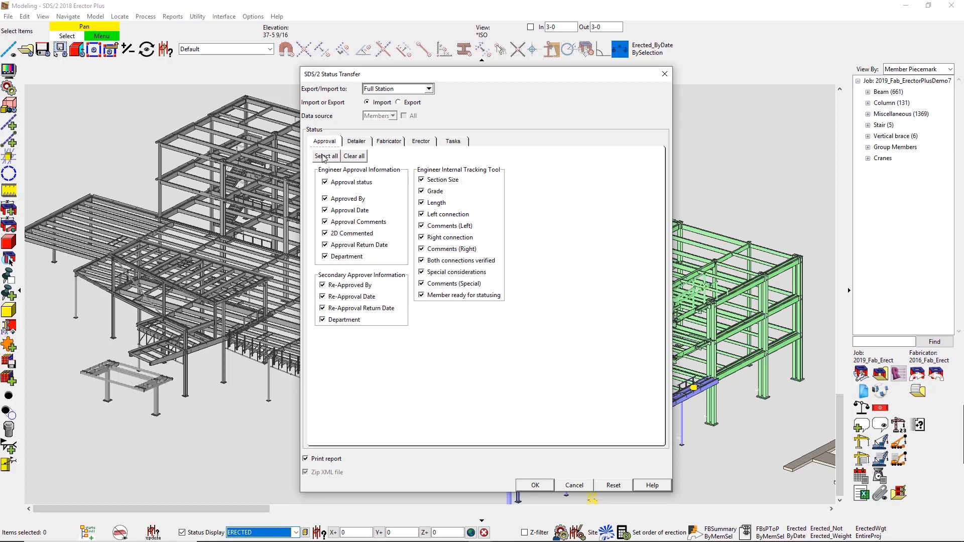
pyautogui.click(421, 142)
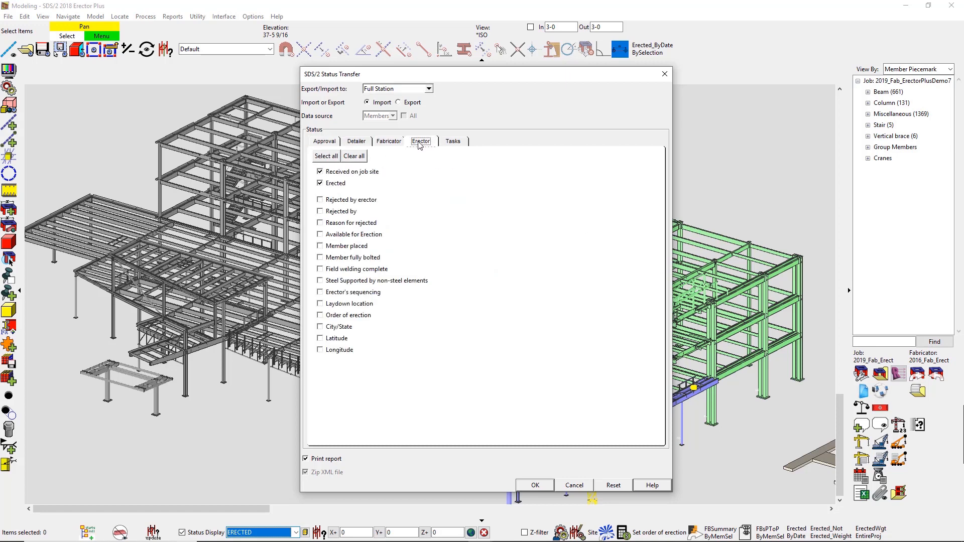
pyautogui.click(326, 156)
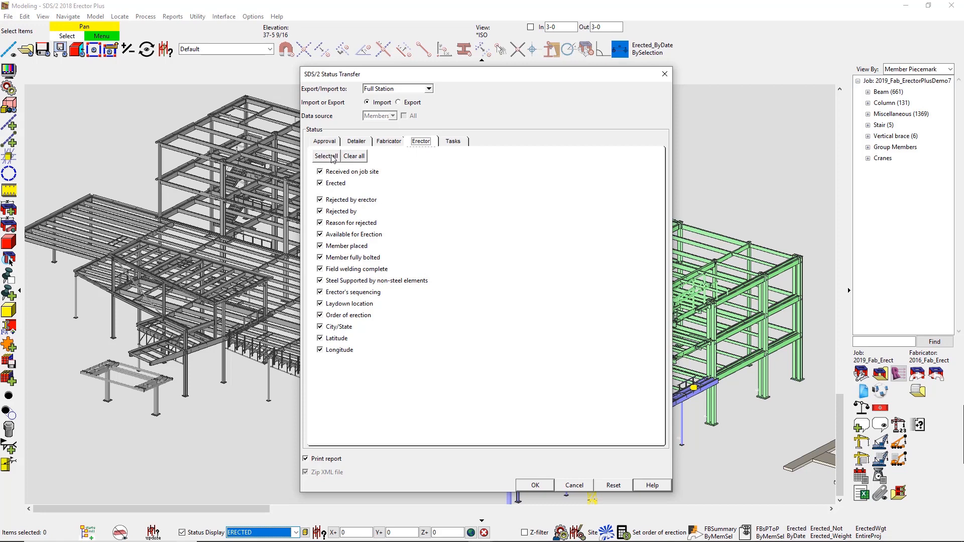
pyautogui.click(535, 486)
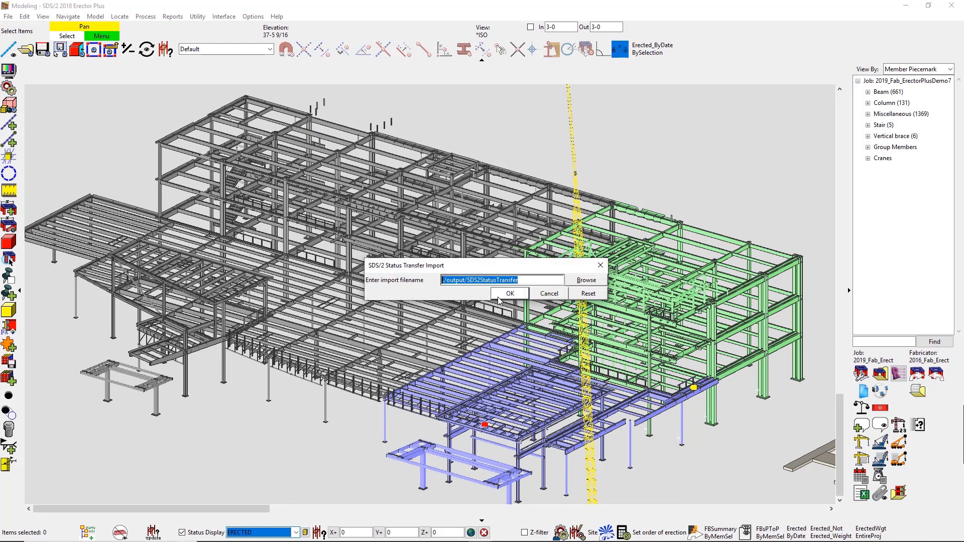
pyautogui.click(502, 295)
# Step: Show the JobSite2 reference drawing beneath the building model
pyautogui.scroll(2, 815, 297)
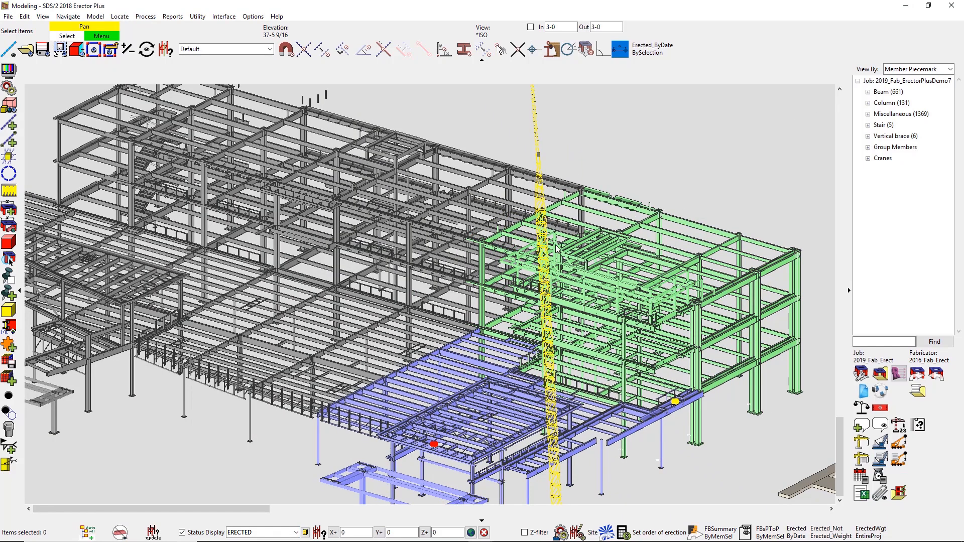
pyautogui.scroll(-3, 569, 321)
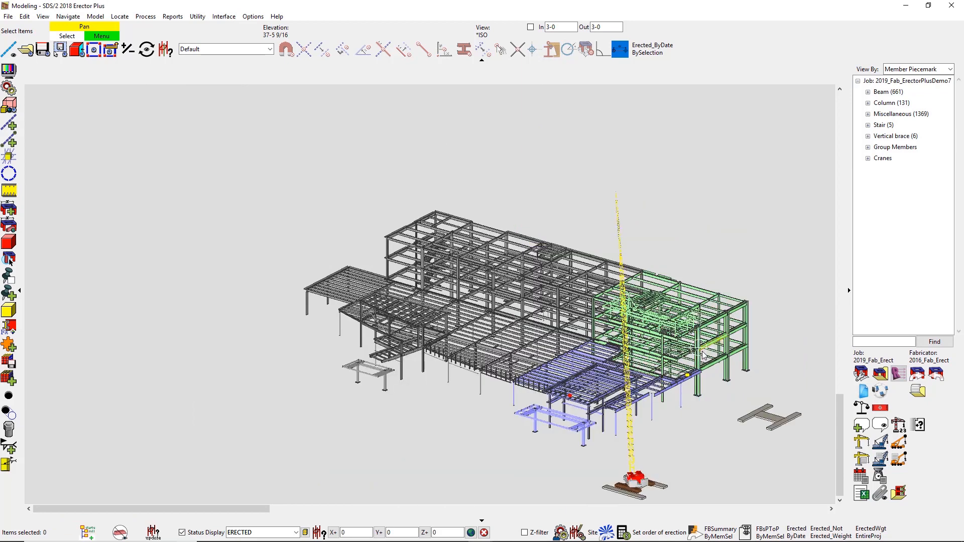
pyautogui.scroll(-1, 702, 354)
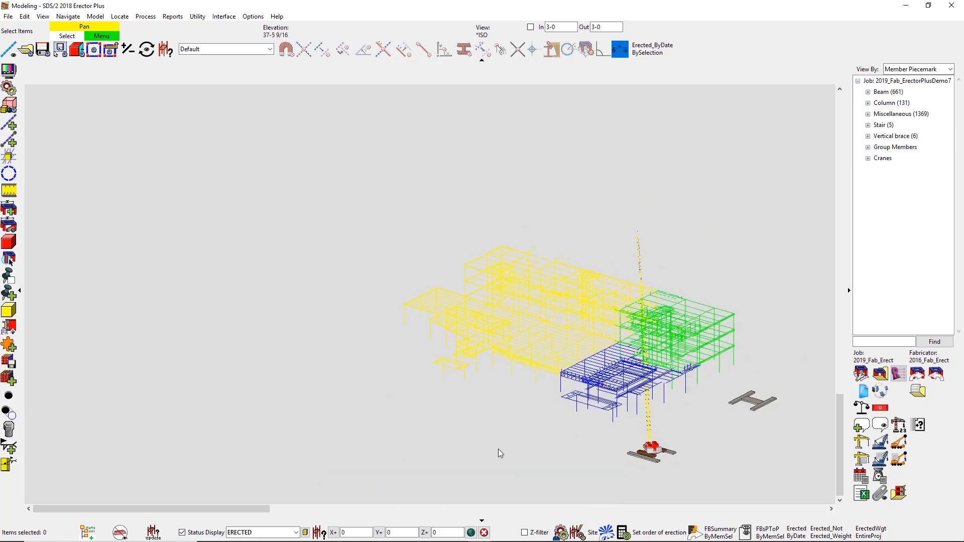
pyautogui.click(865, 371)
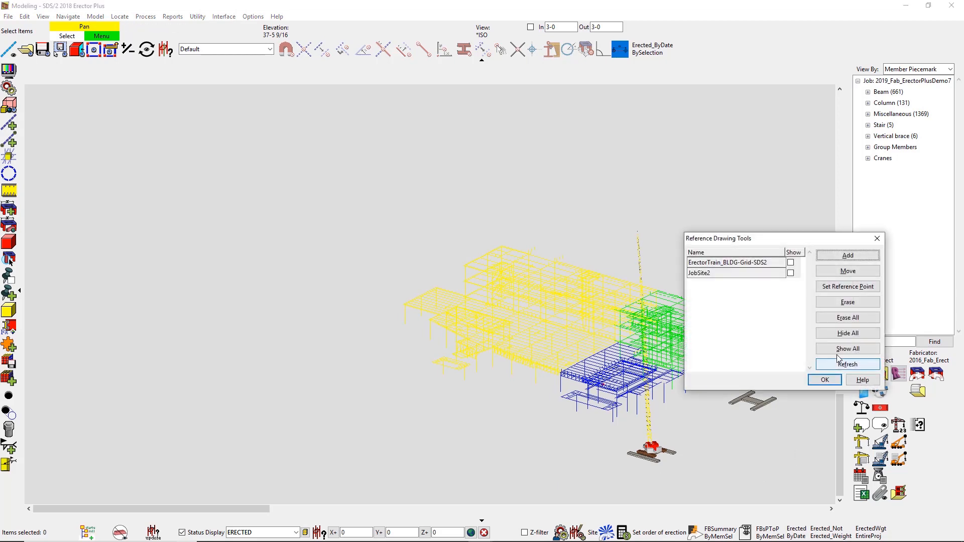
pyautogui.click(790, 273)
pyautogui.click(821, 381)
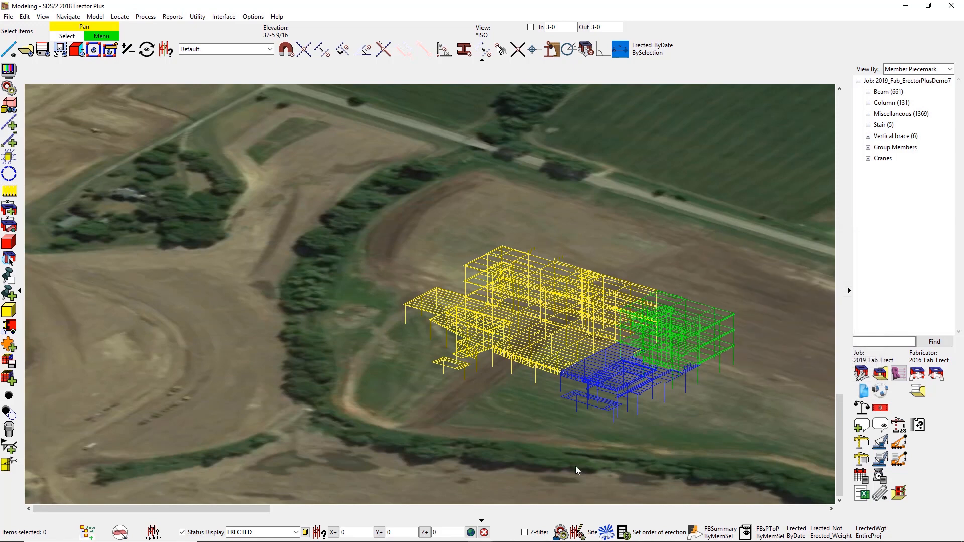
pyautogui.moveTo(674, 435); pyautogui.dragTo(430, 422, button='middle')
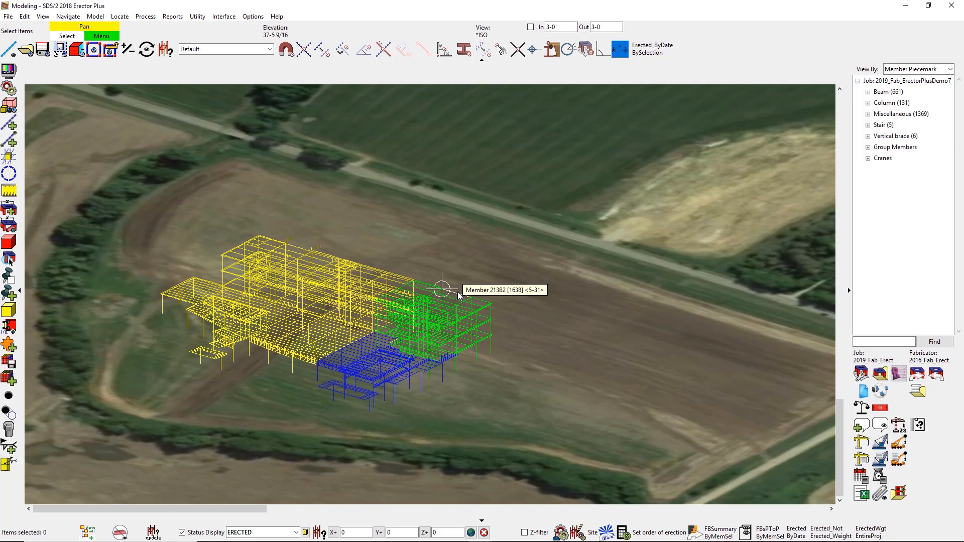
# Step: Generate the Erected Excel report, saving it under the default file name
pyautogui.click(860, 477)
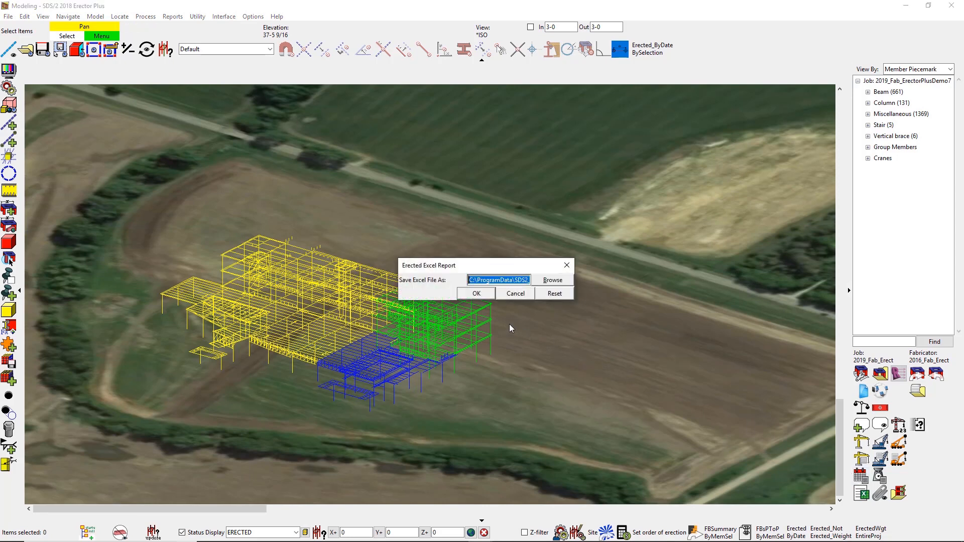
pyautogui.click(477, 295)
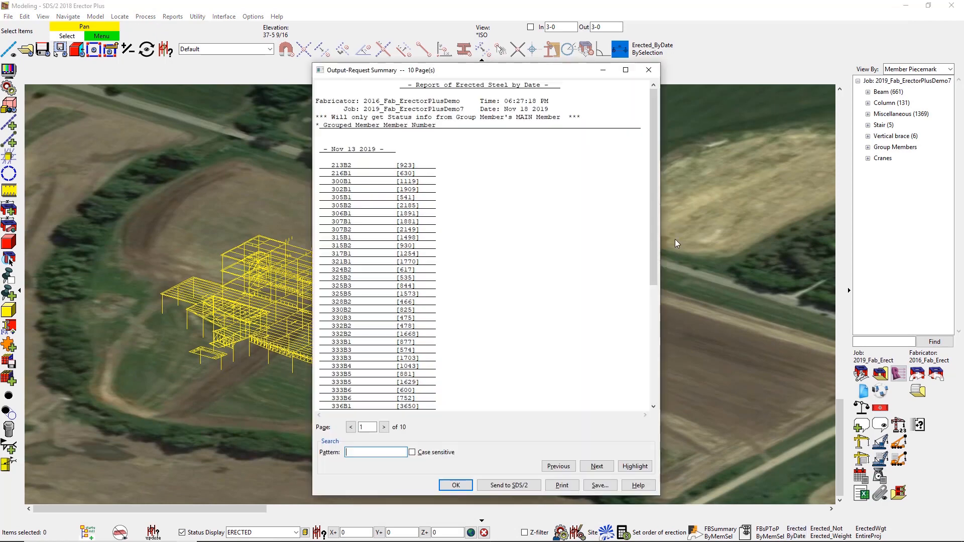
# Step: Run the Erected_ByDate report, page through its list of grouped member numbers, and close it
pyautogui.moveTo(654, 173); pyautogui.dragTo(655, 289)
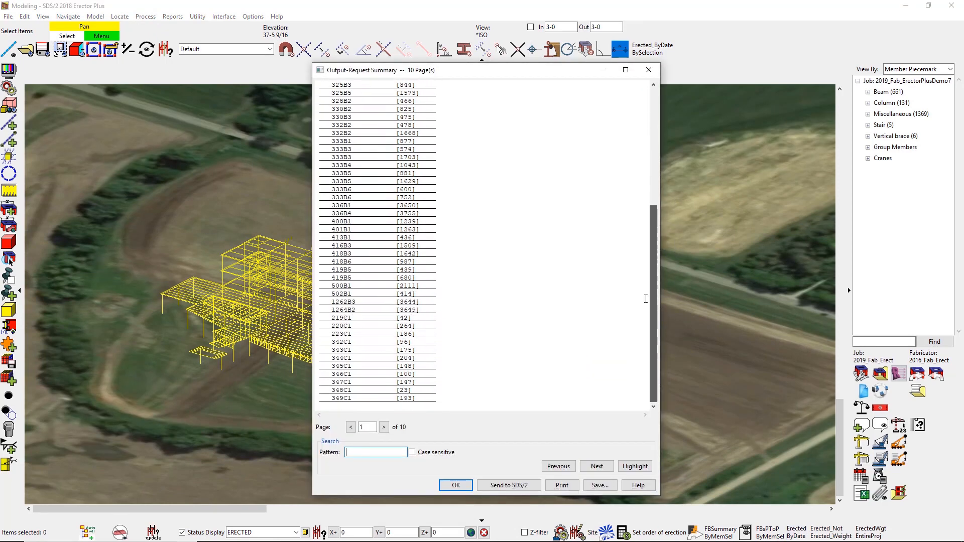
pyautogui.click(383, 427)
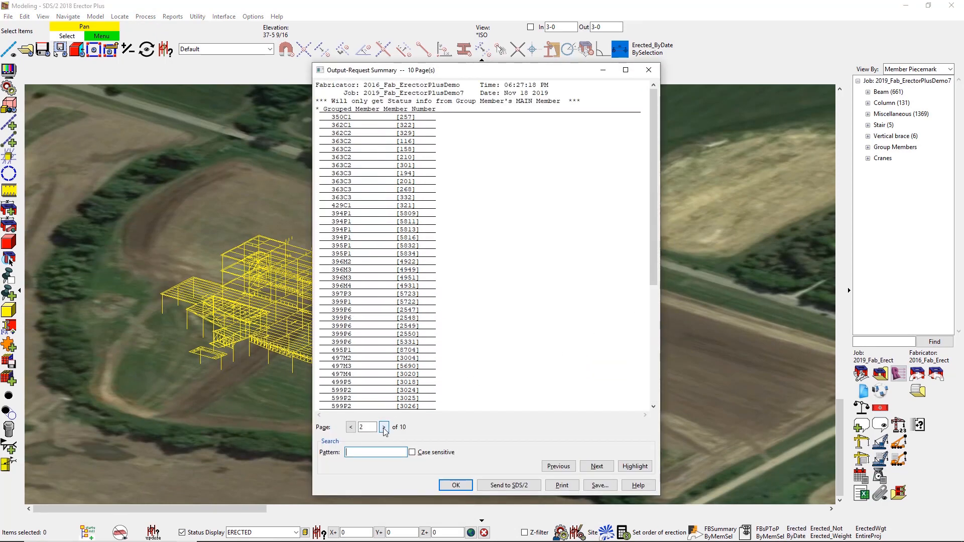
pyautogui.click(383, 428)
pyautogui.click(384, 428)
pyautogui.click(383, 428)
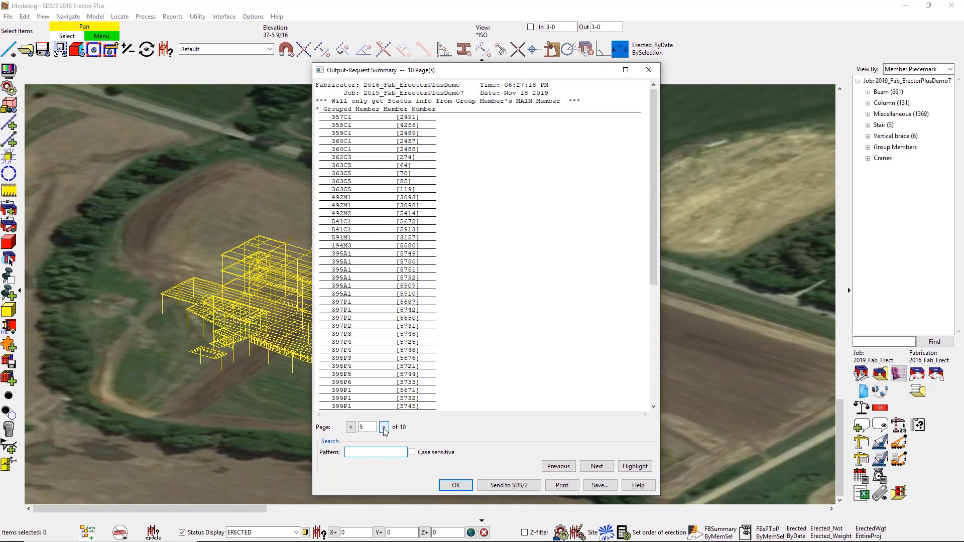
pyautogui.click(384, 428)
pyautogui.click(383, 427)
pyautogui.click(384, 427)
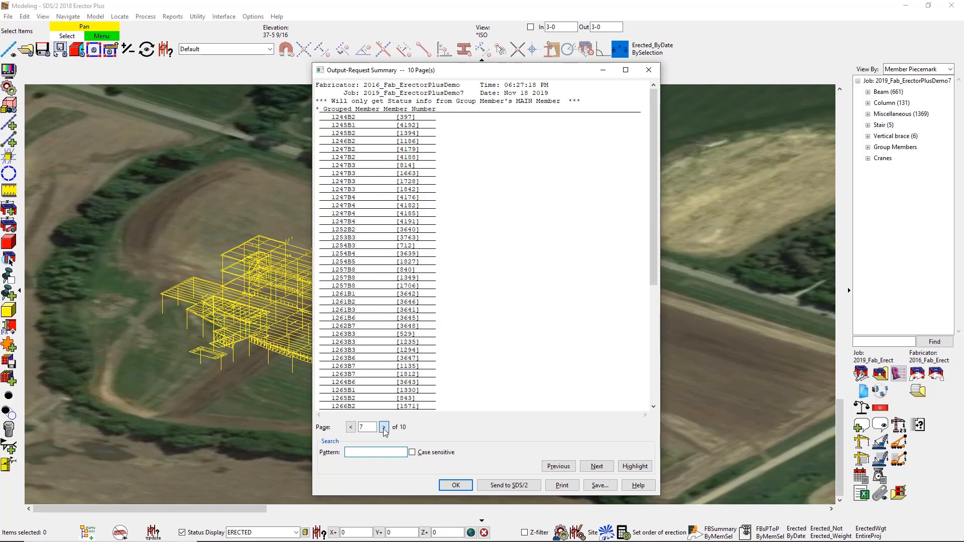
pyautogui.click(455, 485)
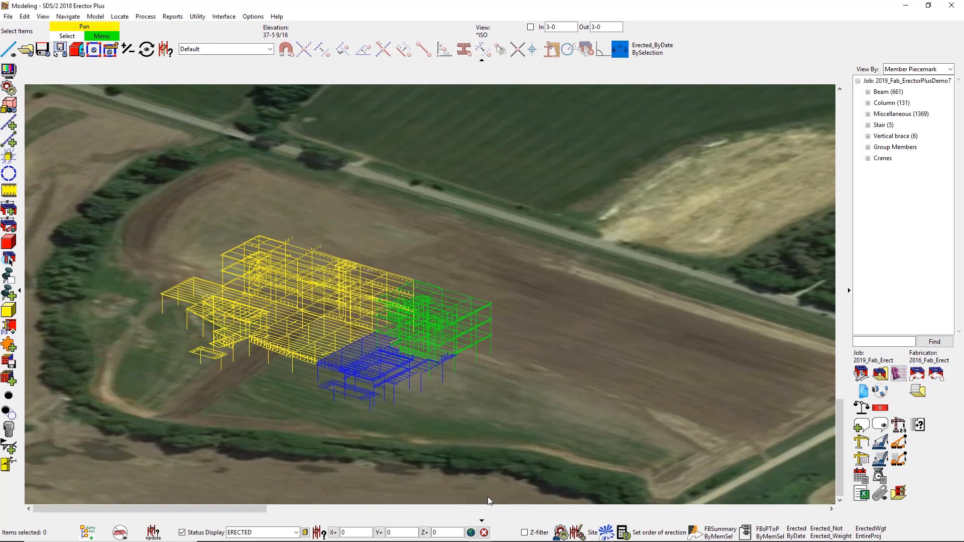
# Step: Run the Erected_NotErected_Weight report, review the erected and remaining steel tonnage, and close it
pyautogui.click(825, 535)
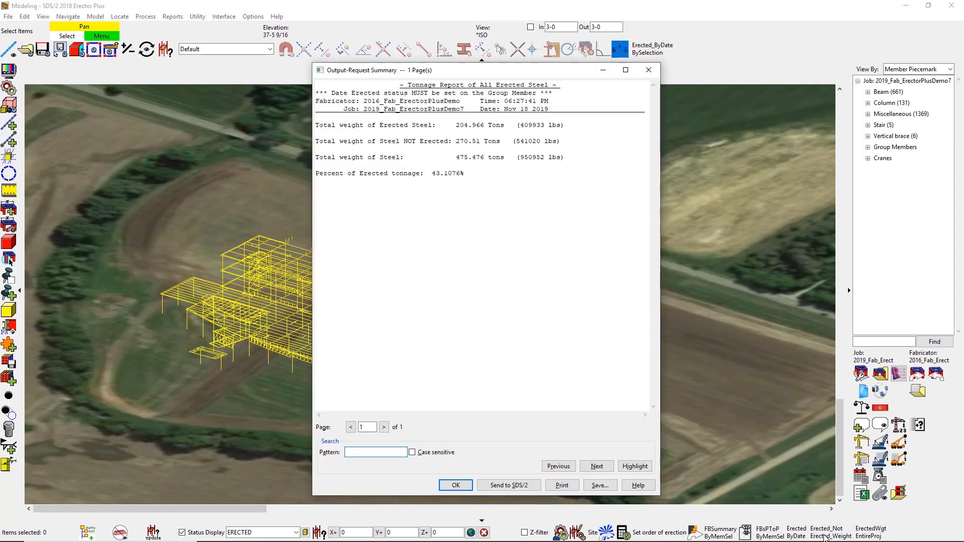
pyautogui.click(455, 485)
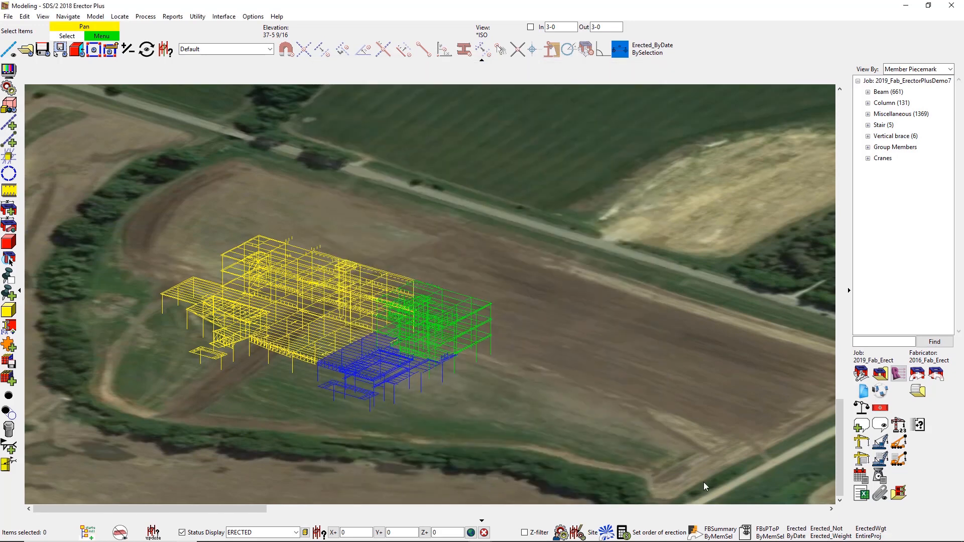